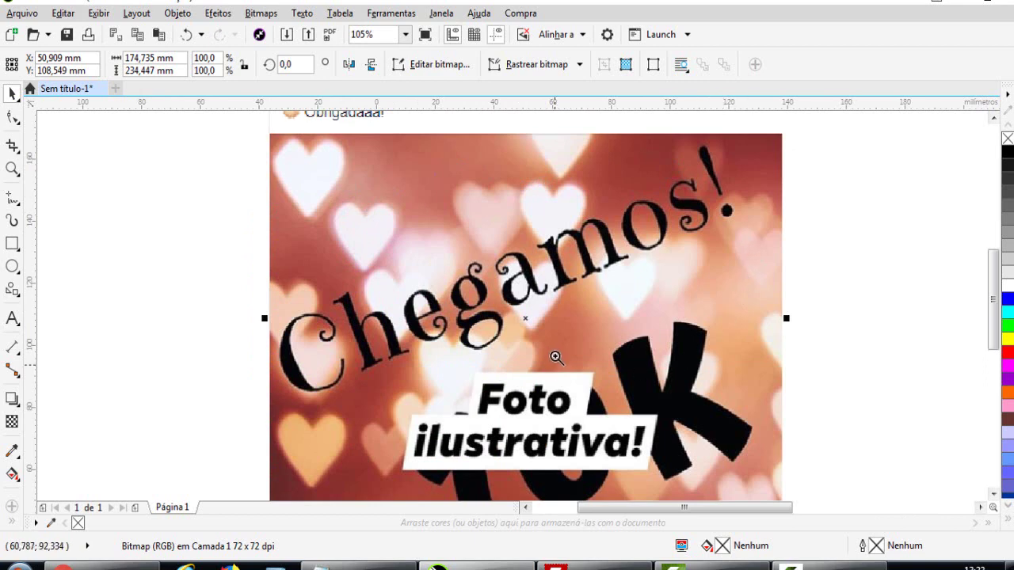
Examine the question text and the glowing hearts background in the reference post image
key("F3")
key("F2")
left_click_drag(271, 141, 529, 261)
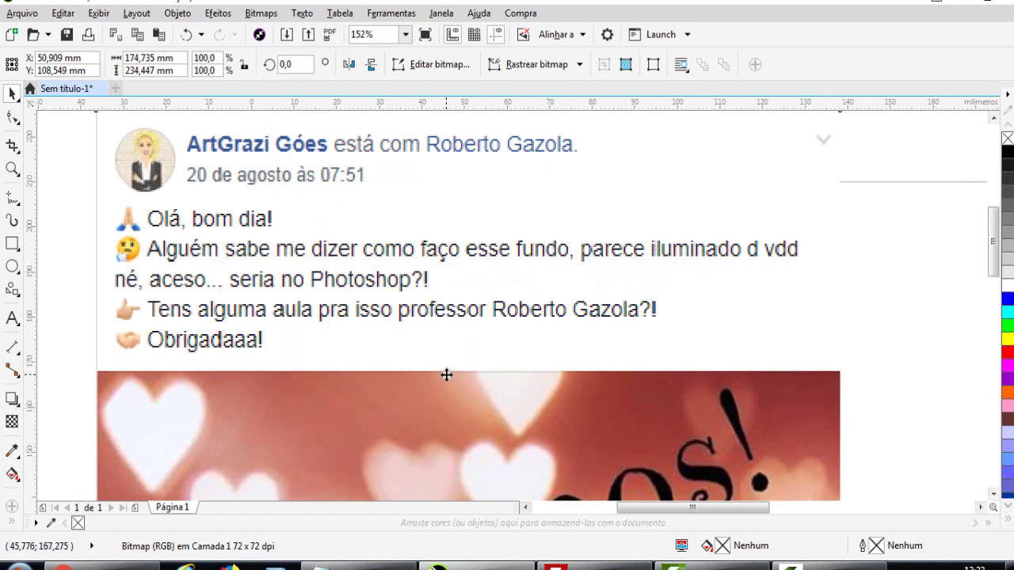
key("F2")
key("F3")
left_click_drag(270, 206, 544, 402)
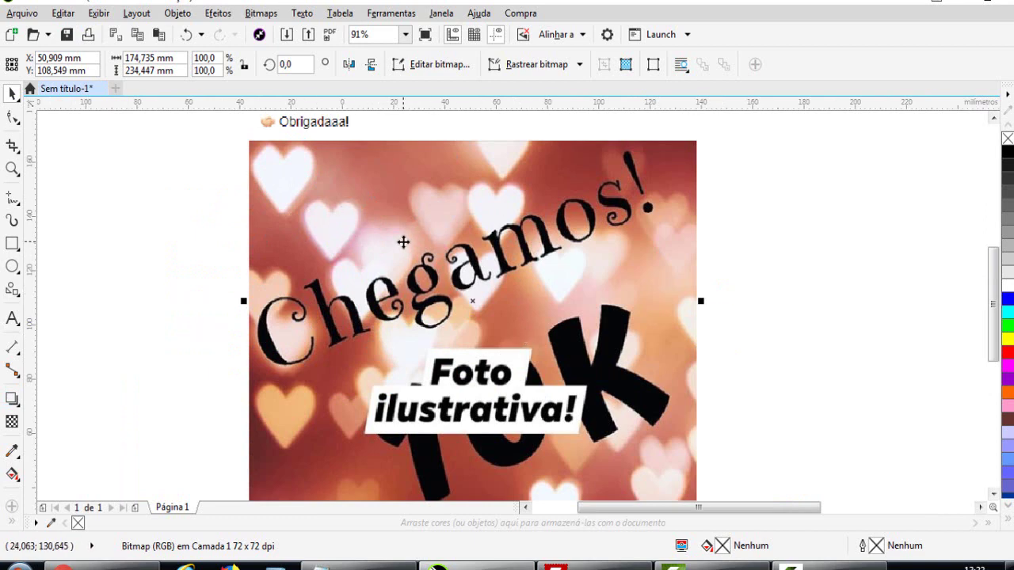
Move the reference image slightly up and away from the page, to about X 35.4 mm, Y 114.9 mm, and deselect it
scroll(404, 240, "down", 1)
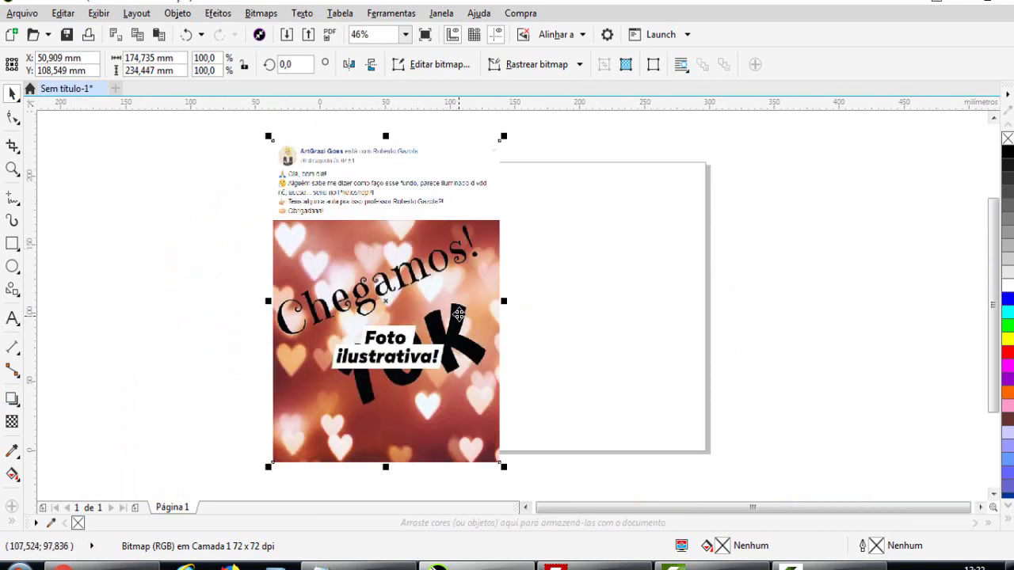
left_click_drag(459, 314, 440, 304)
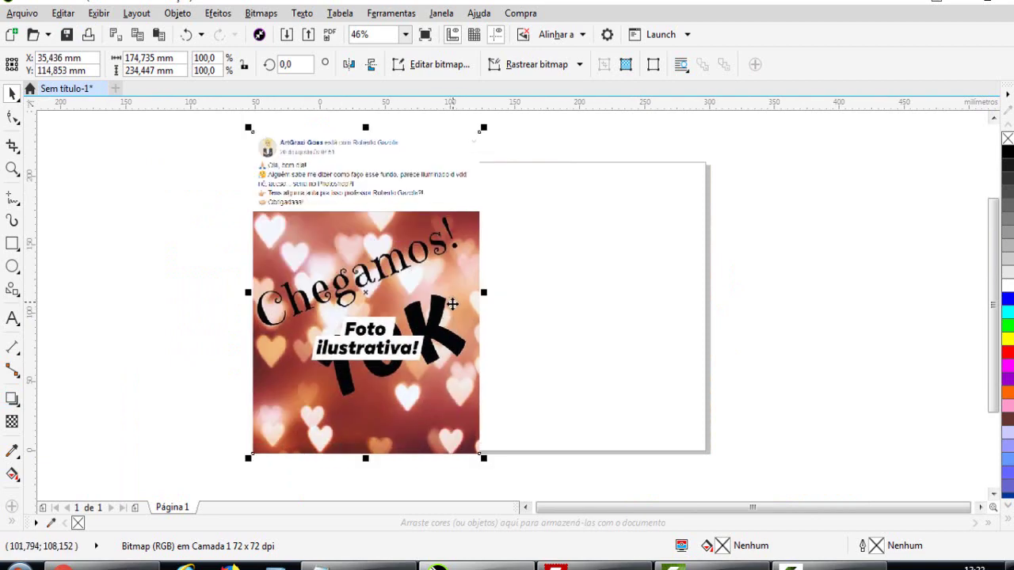
key("F2")
left_click_drag(209, 174, 754, 462)
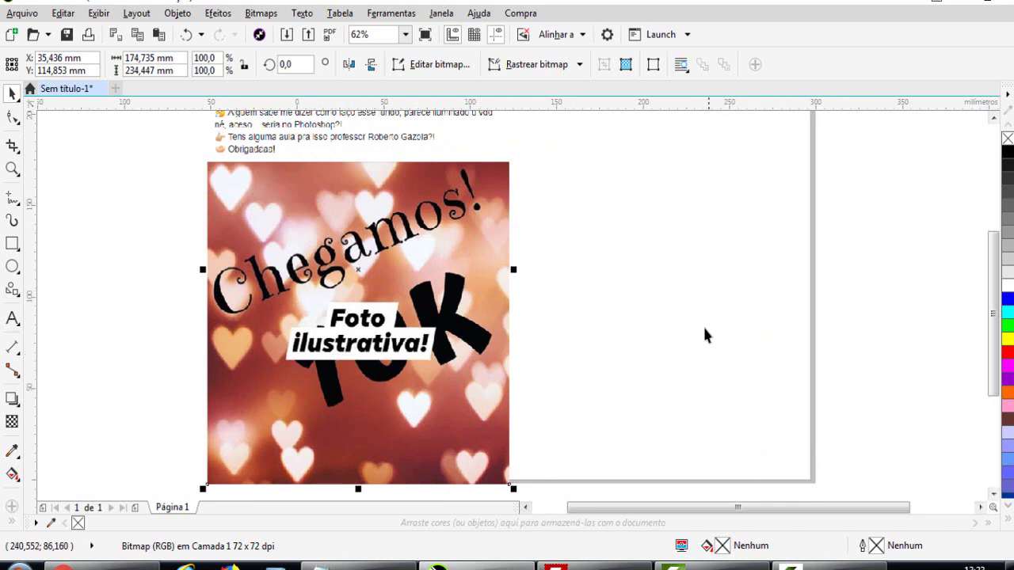
left_click(694, 222)
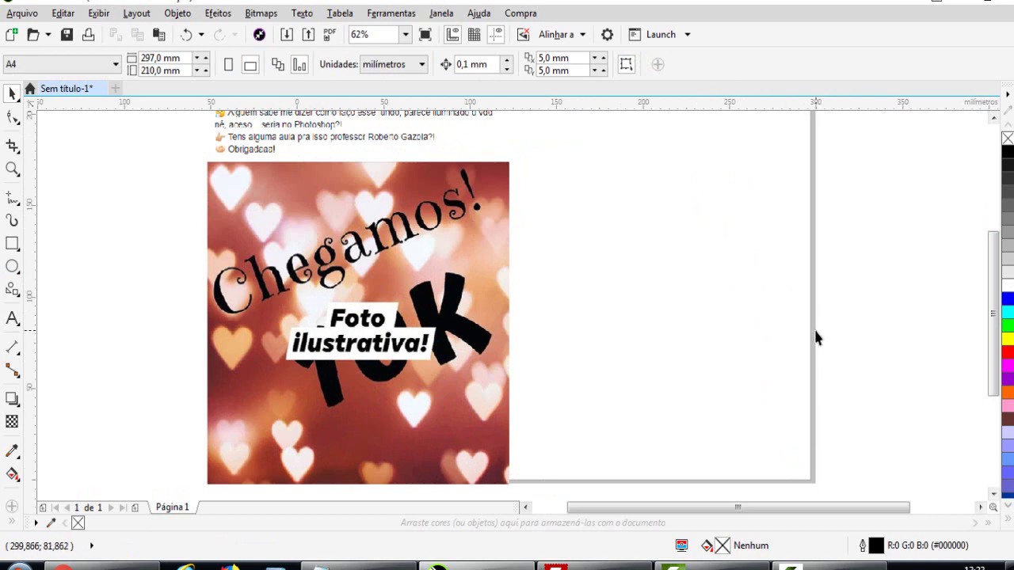
Draw a rectangle about 172 by 190 mm beside the reference image, filled purple (#9900CC) with no outline
left_click(12, 244)
left_click_drag(553, 132, 850, 479)
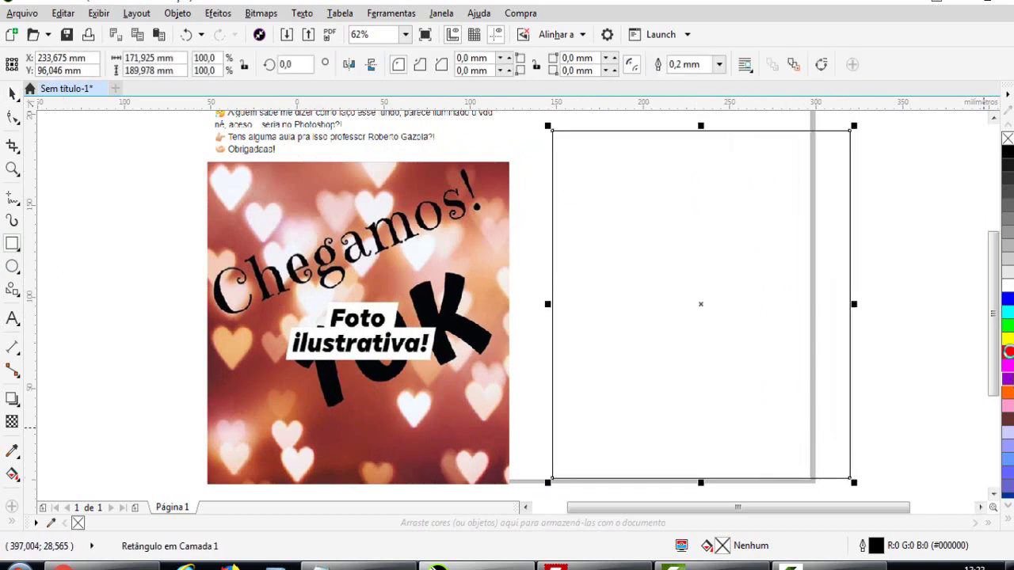
left_click(1007, 379)
right_click(1007, 138)
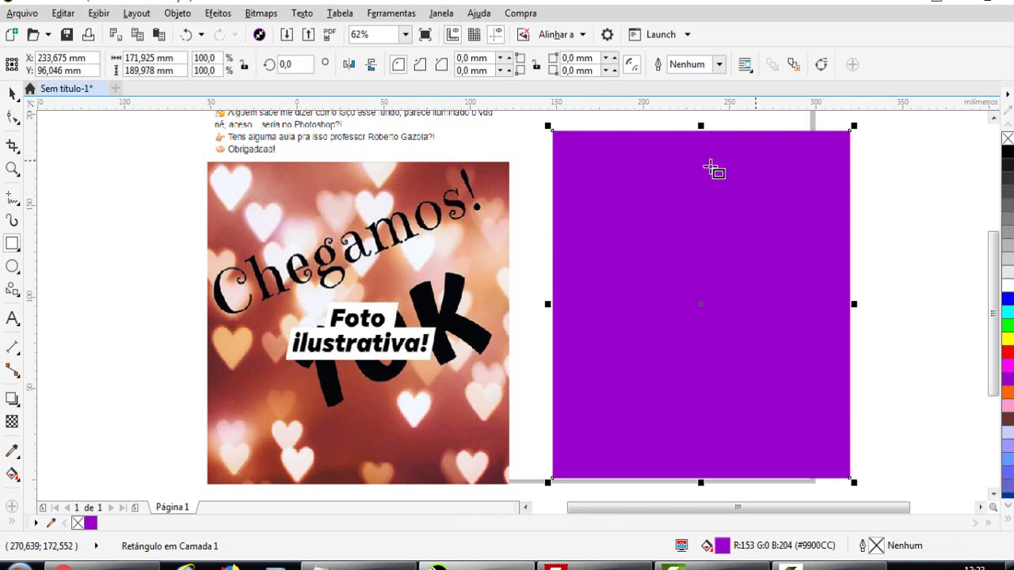
Darken the rectangle's purple fill to #7400A8 by mixing in small amounts of black, blue and magenta
left_click(11, 93)
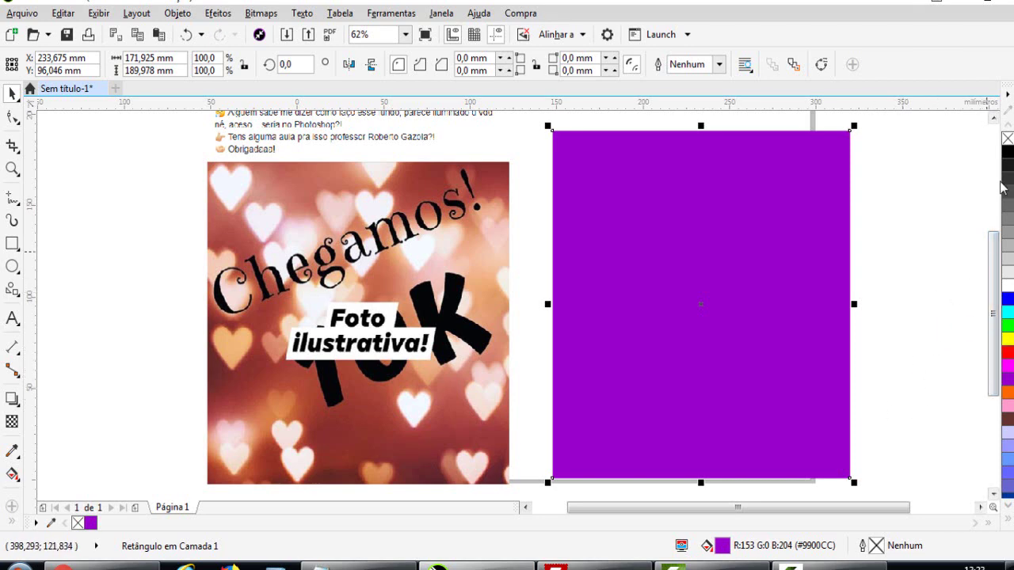
left_click(1008, 158, "ctrl")
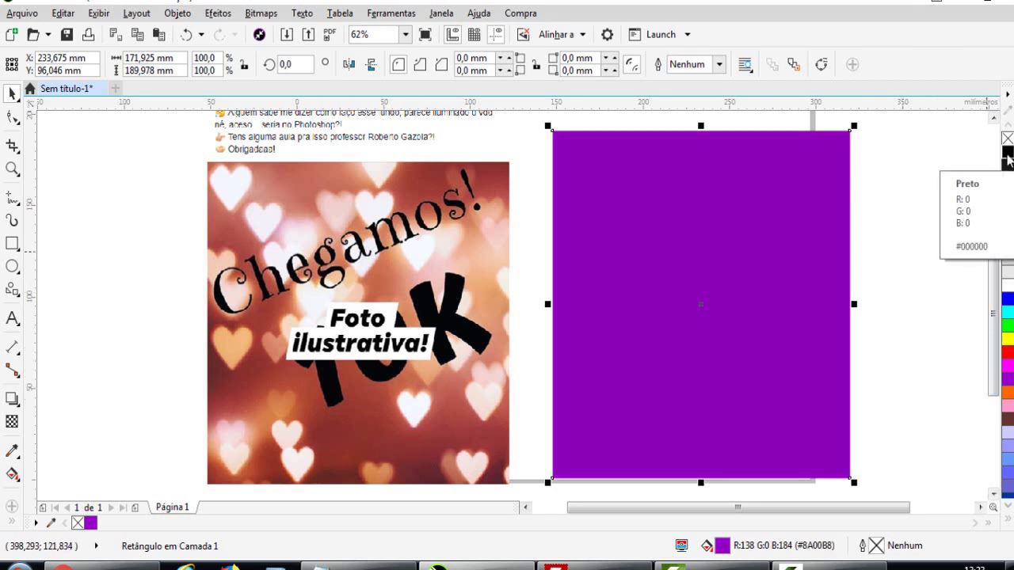
left_click(1007, 159, "ctrl")
left_click(1006, 300, "ctrl")
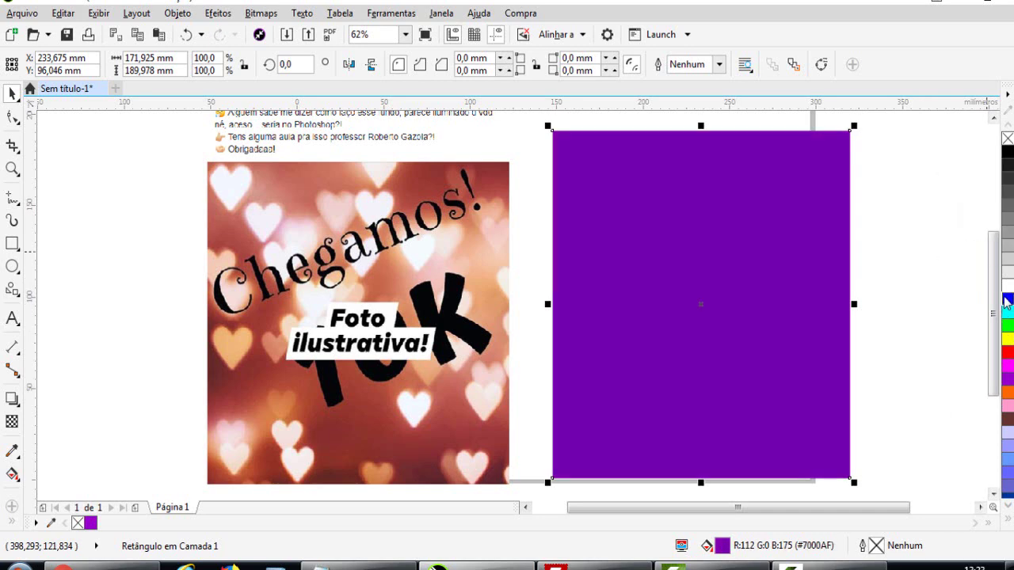
left_click(1007, 158, "ctrl")
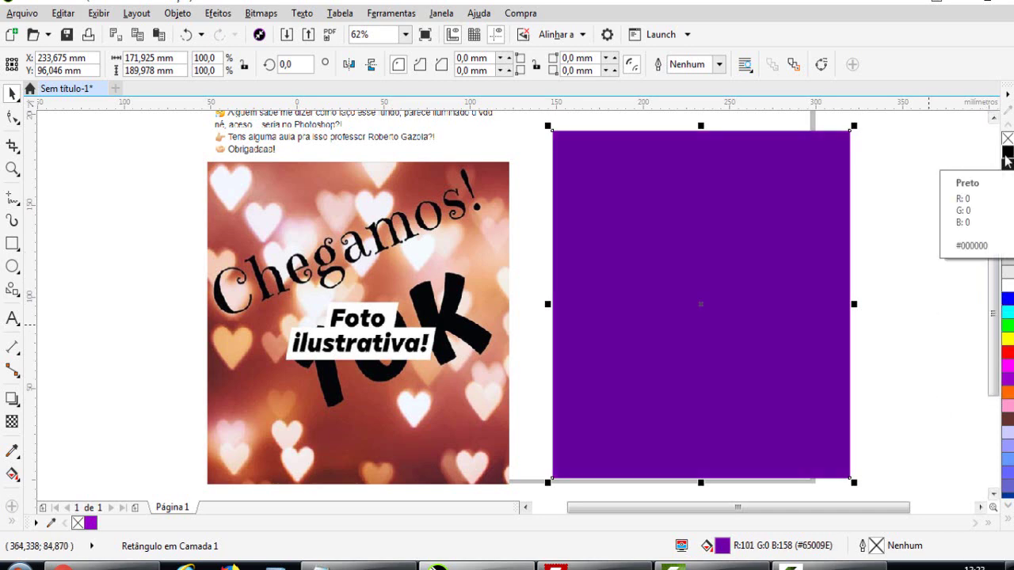
left_click(1011, 371, "ctrl")
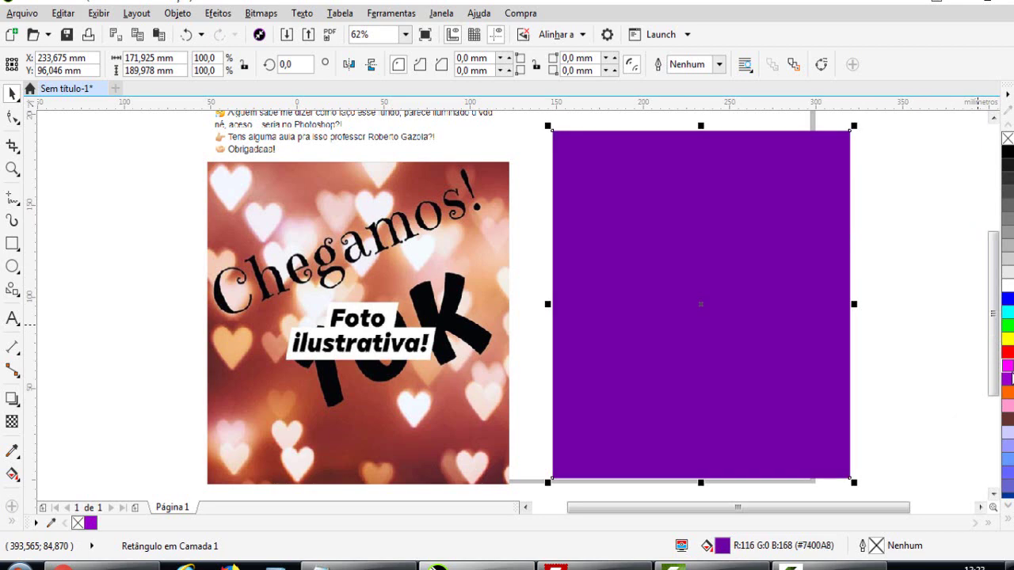
left_click(895, 291)
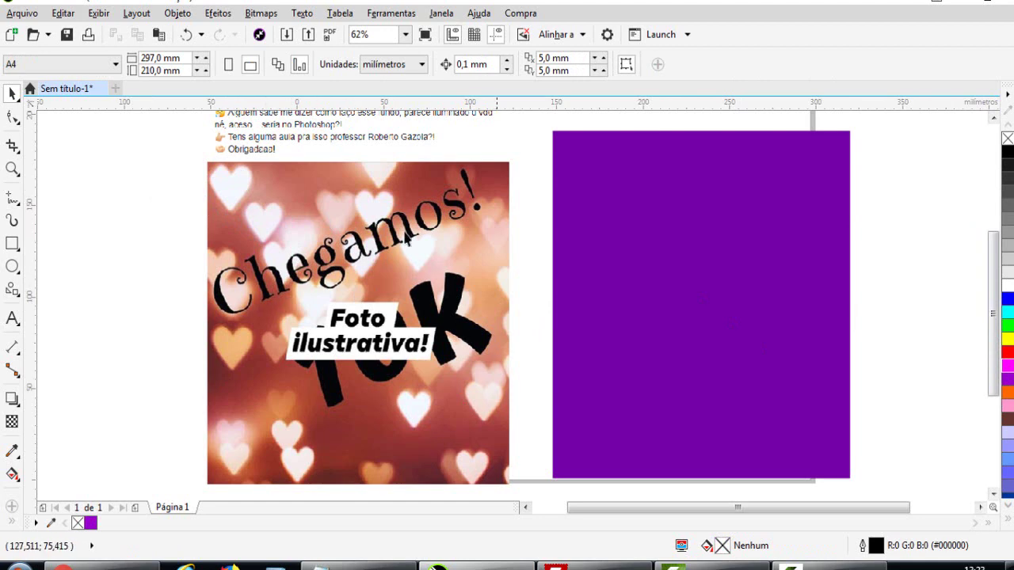
Draw a heart basic shape about 97 mm wide and high in the middle of the purple rectangle
left_click(12, 291)
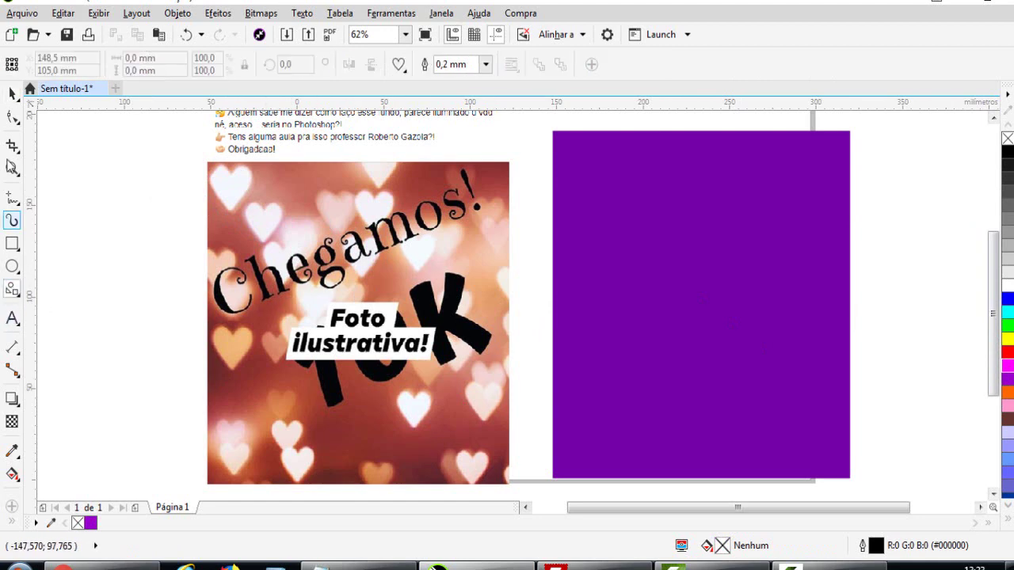
left_click(16, 293)
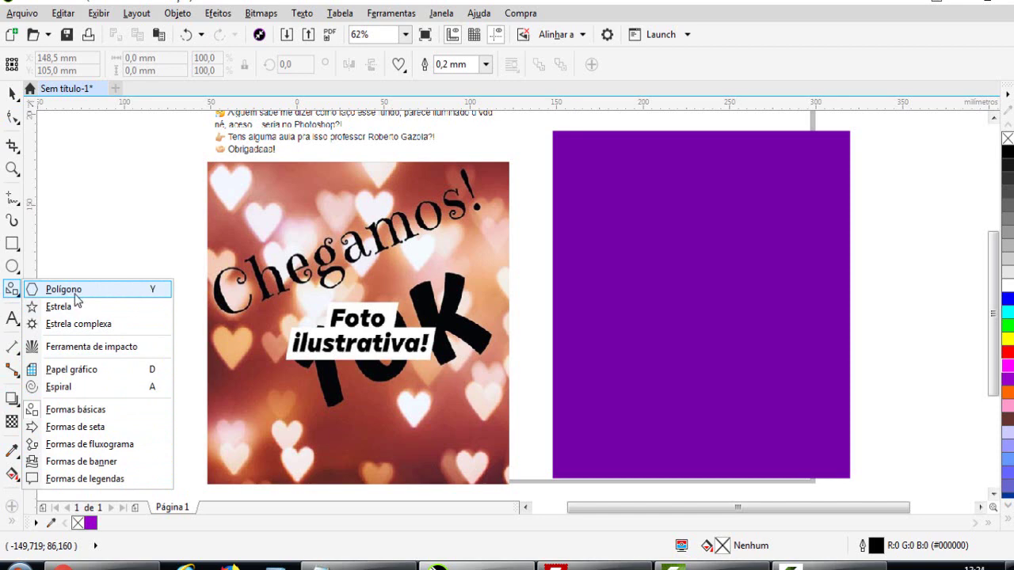
left_click(85, 418)
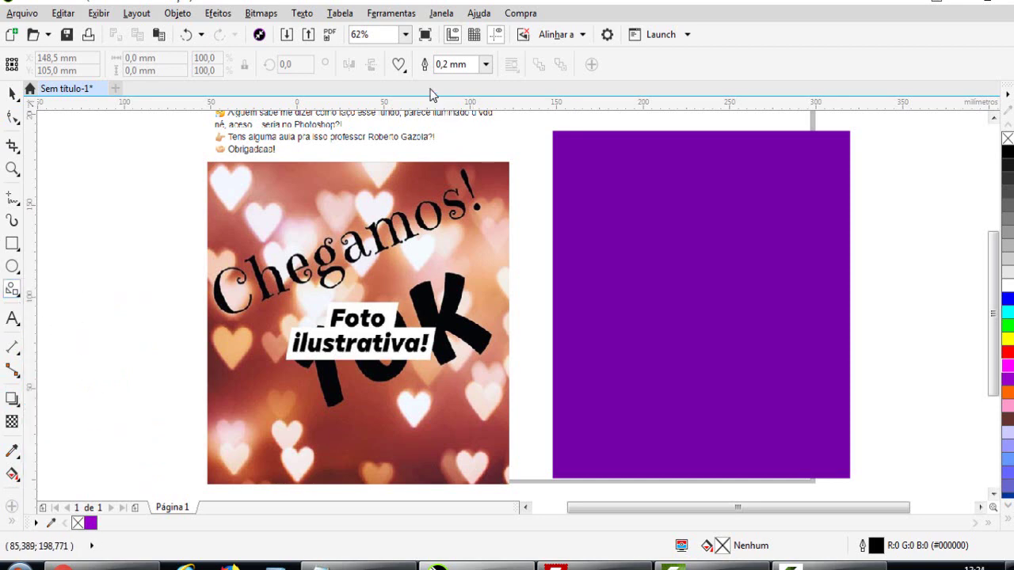
left_click(398, 65)
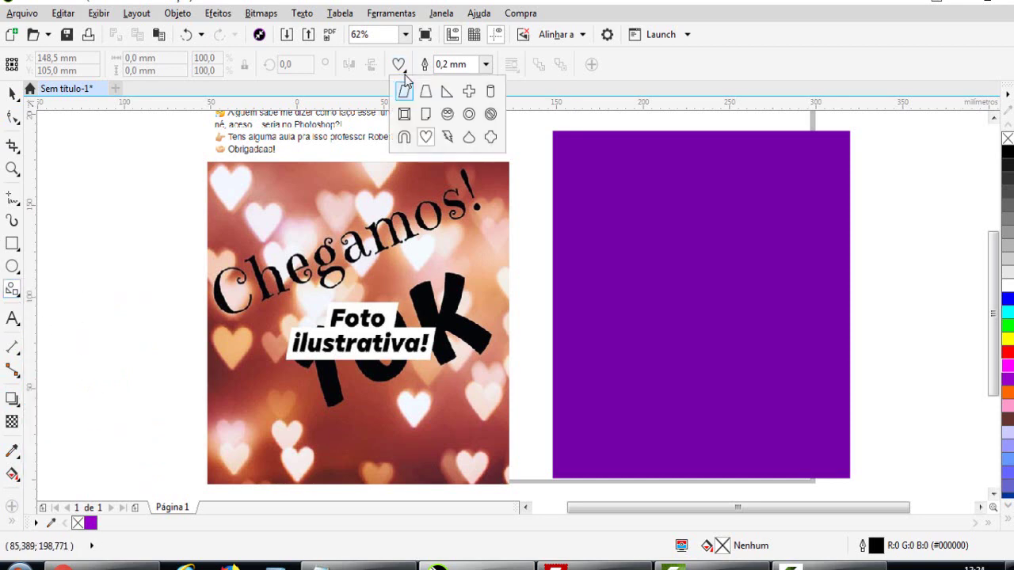
left_click(424, 138)
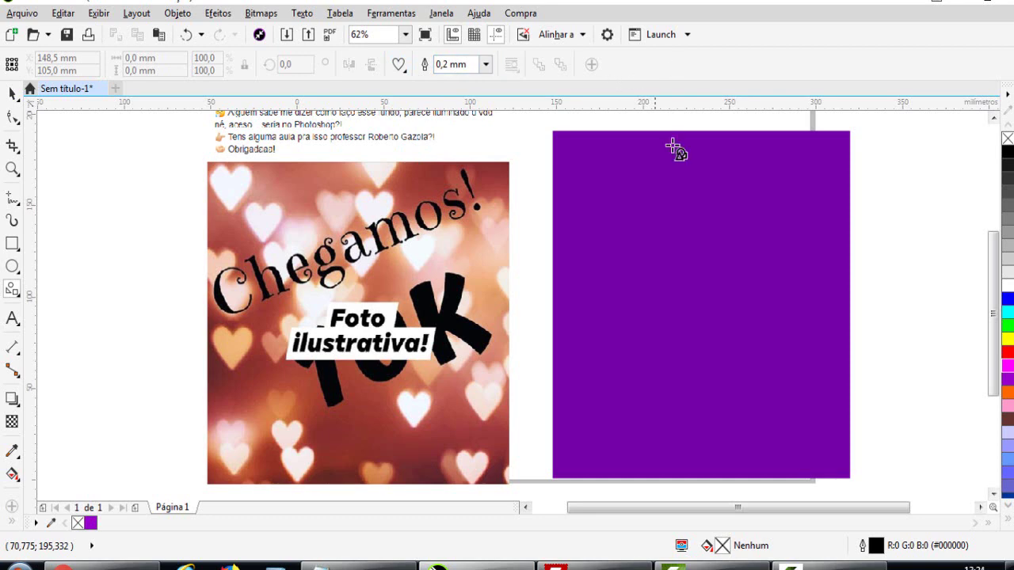
left_click_drag(620, 207, 765, 376)
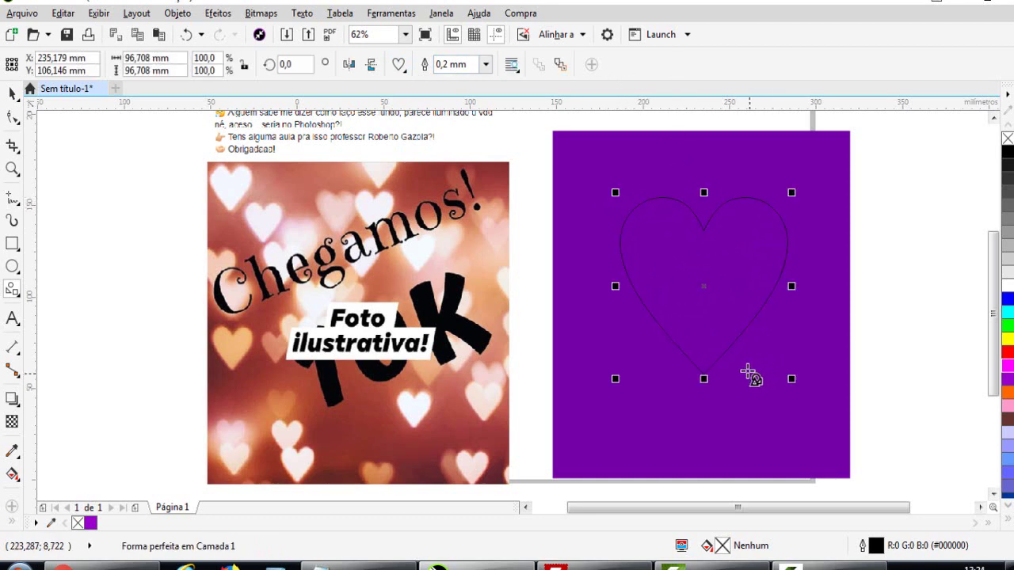
Fill the heart white without an outline and reposition it near the rectangle's centre
left_click(12, 94)
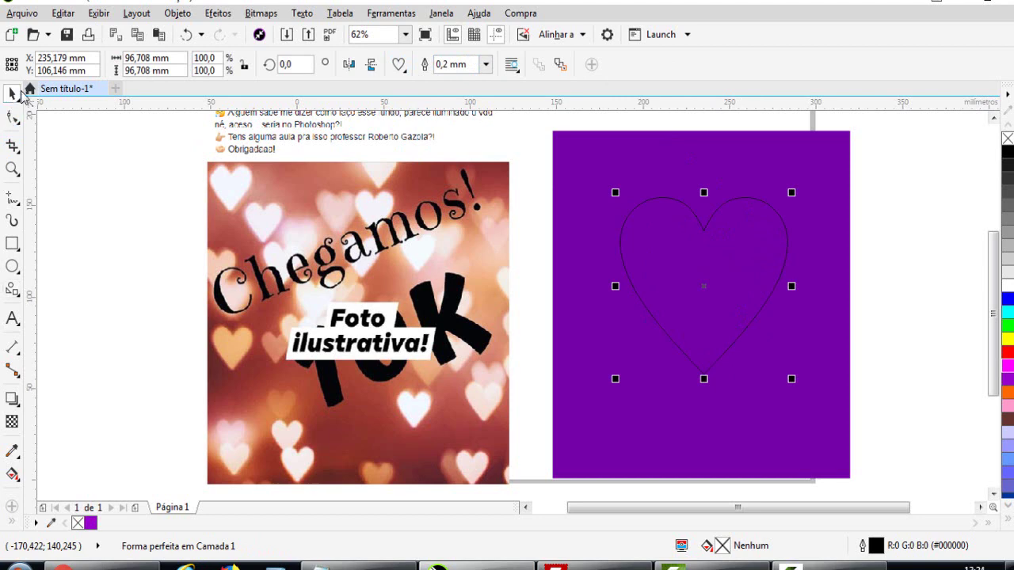
left_click(1008, 284)
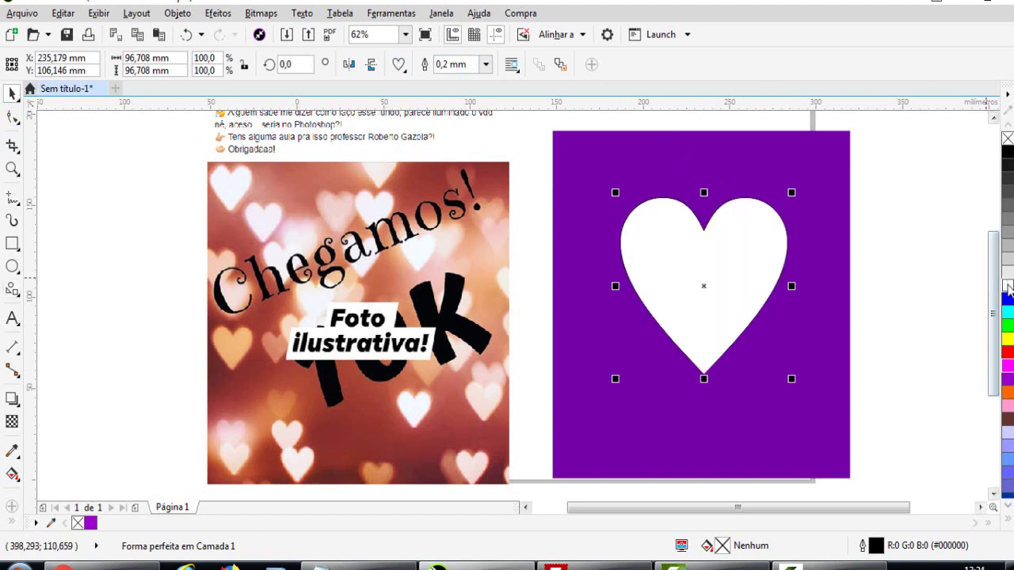
right_click(1008, 139)
left_click_drag(723, 298, 724, 283)
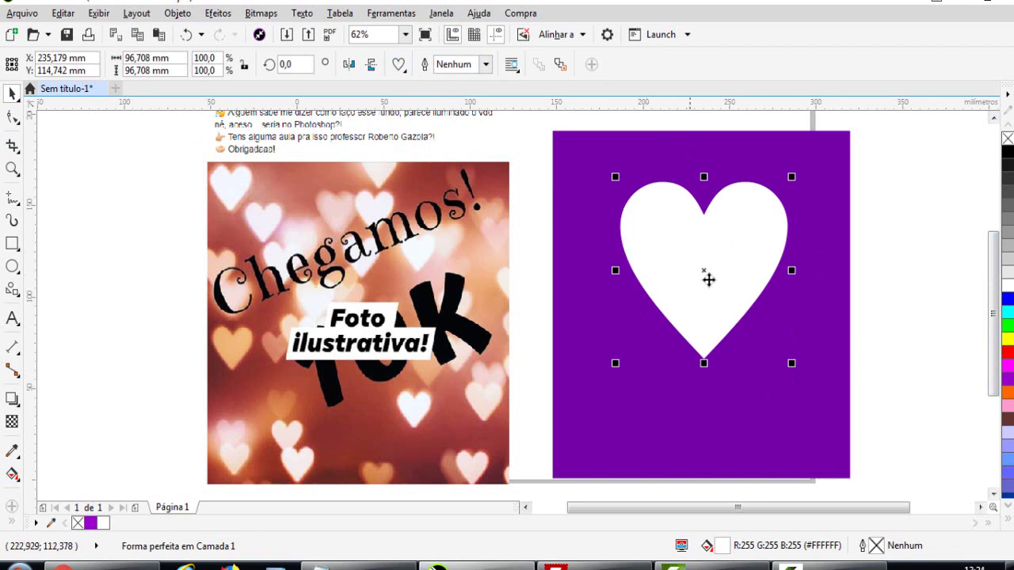
left_click_drag(708, 279, 712, 299)
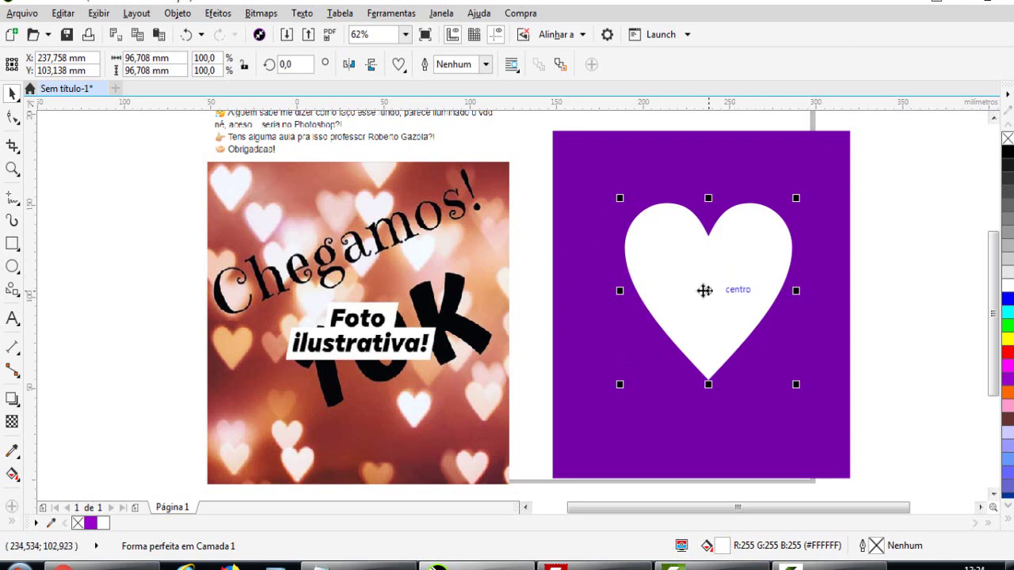
Try a yellow fill on the heart, shift it slightly down and restore the white fill
left_click(1007, 340)
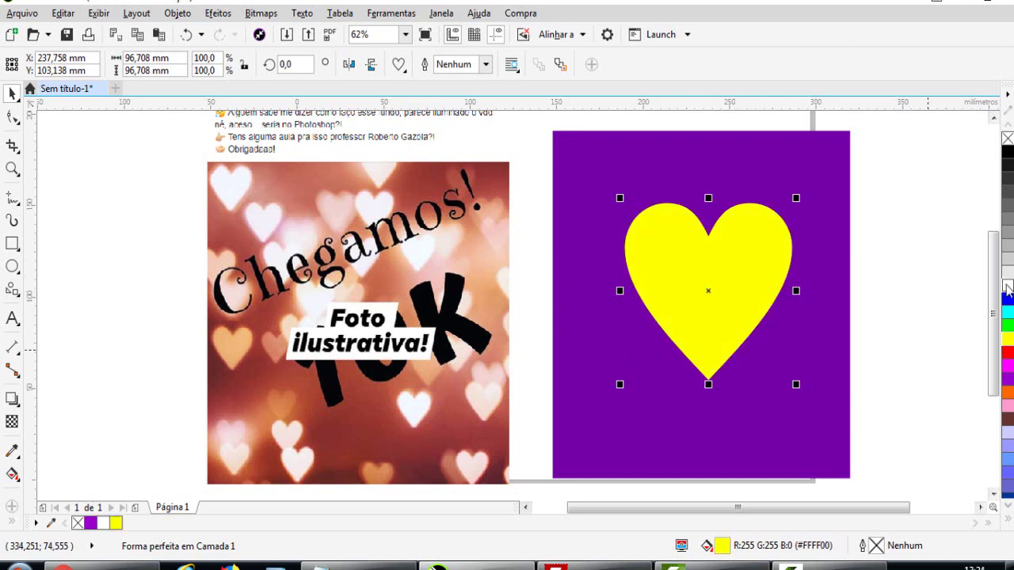
left_click(925, 240)
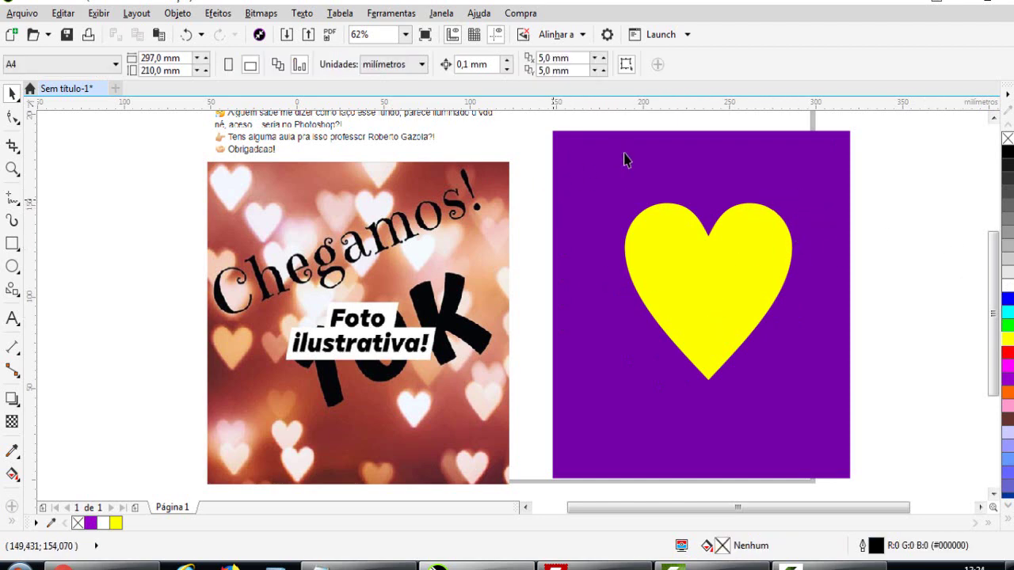
left_click_drag(749, 290, 746, 314)
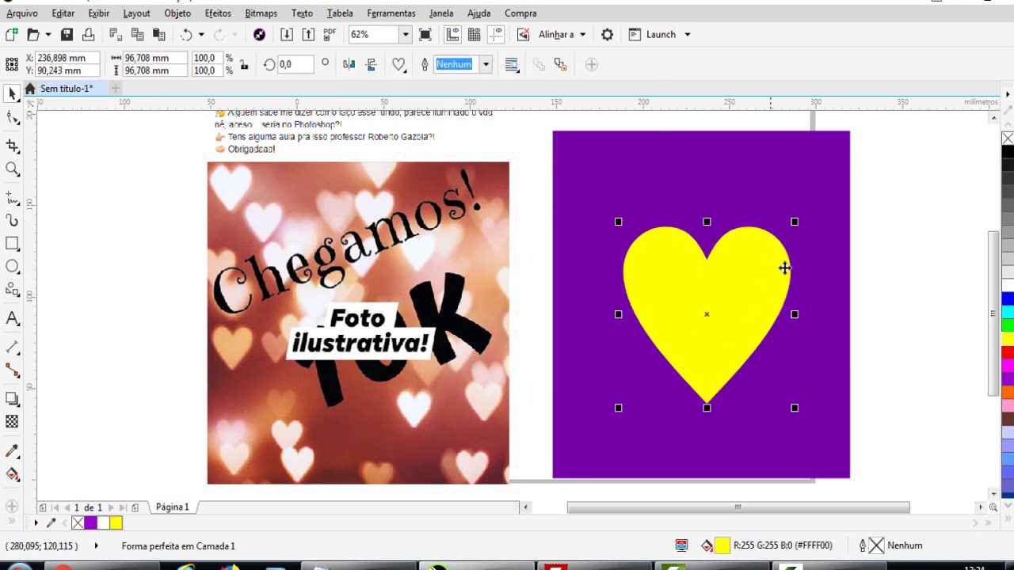
left_click(1007, 286)
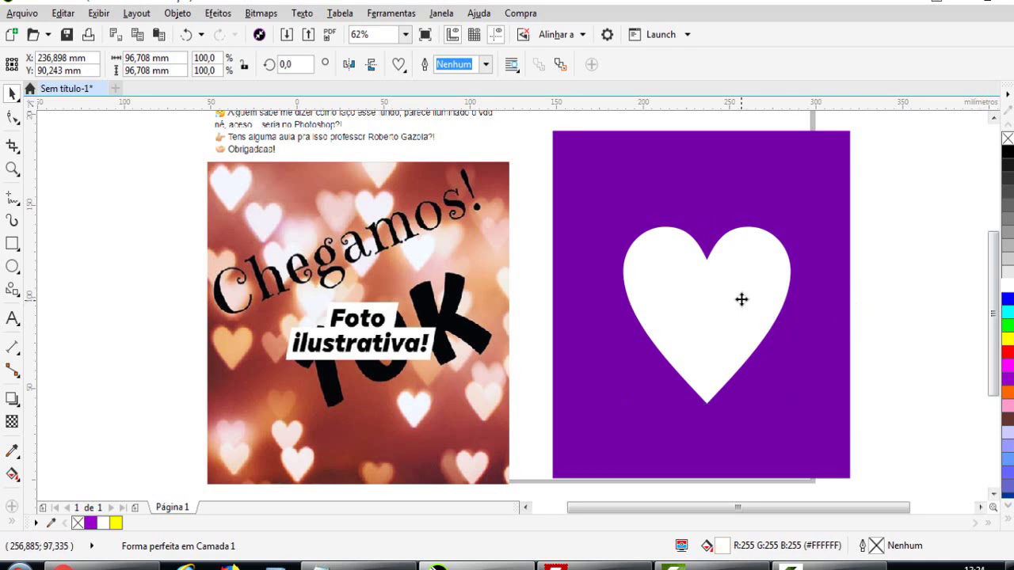
Nudge the heart slightly up and add a drop shadow starting from its centre, with no offset
left_click_drag(739, 298, 750, 291)
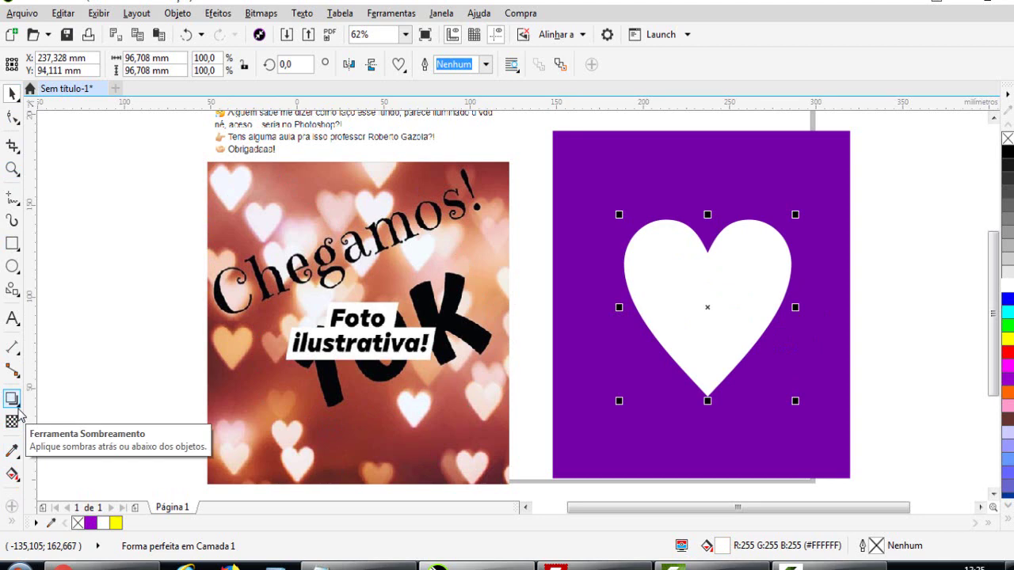
left_click(18, 410)
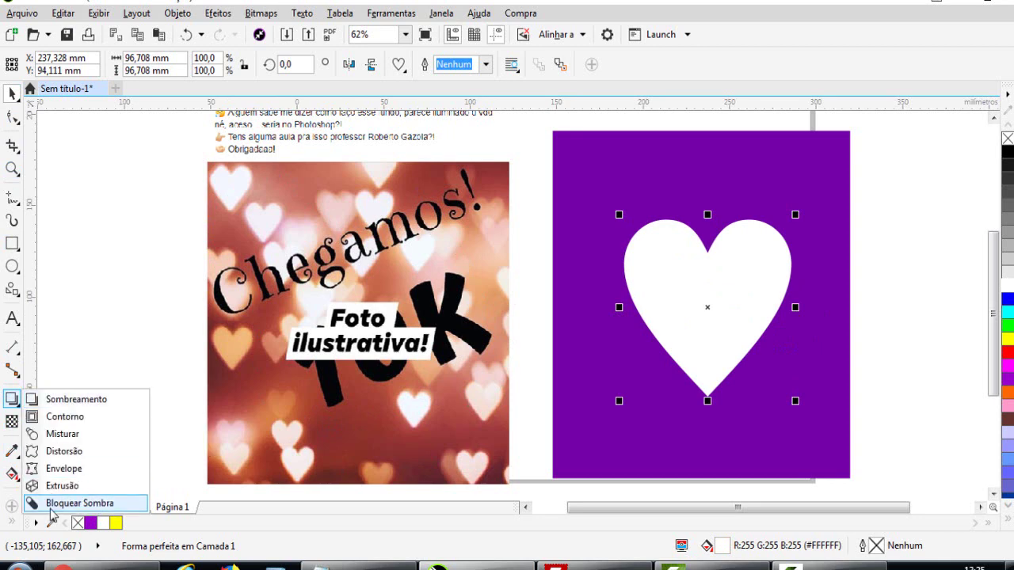
left_click(80, 401)
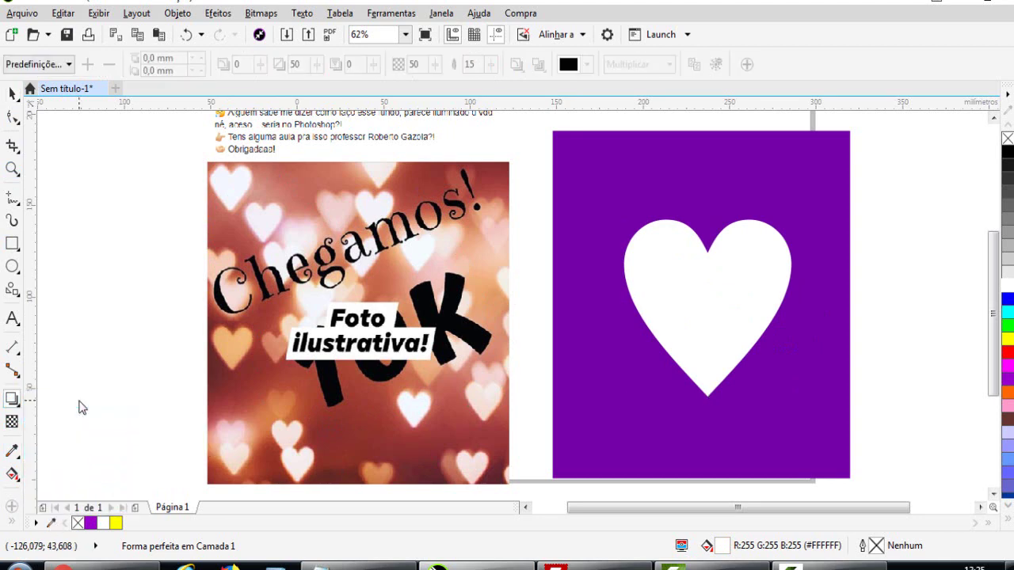
left_click(19, 410)
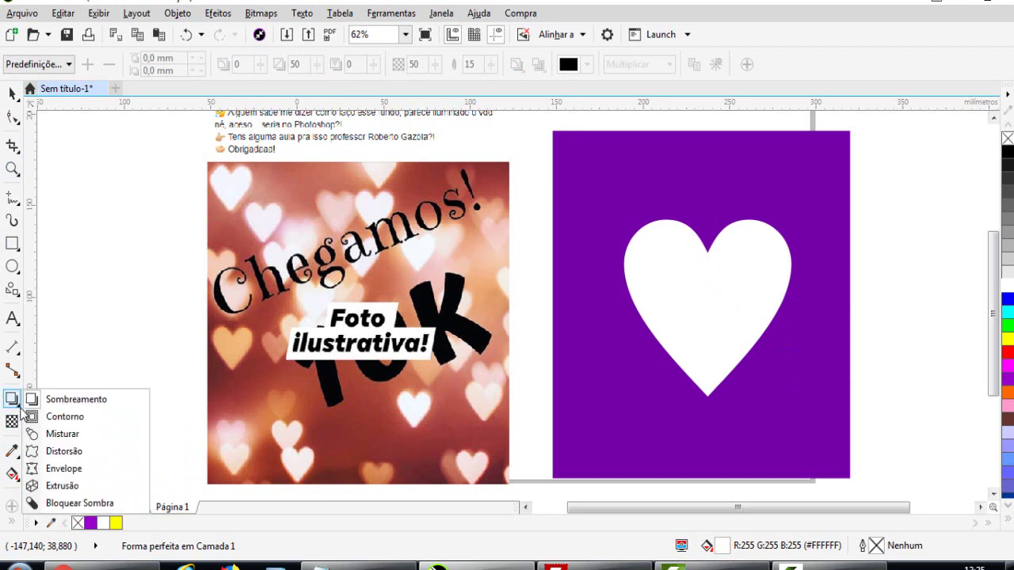
left_click(95, 404)
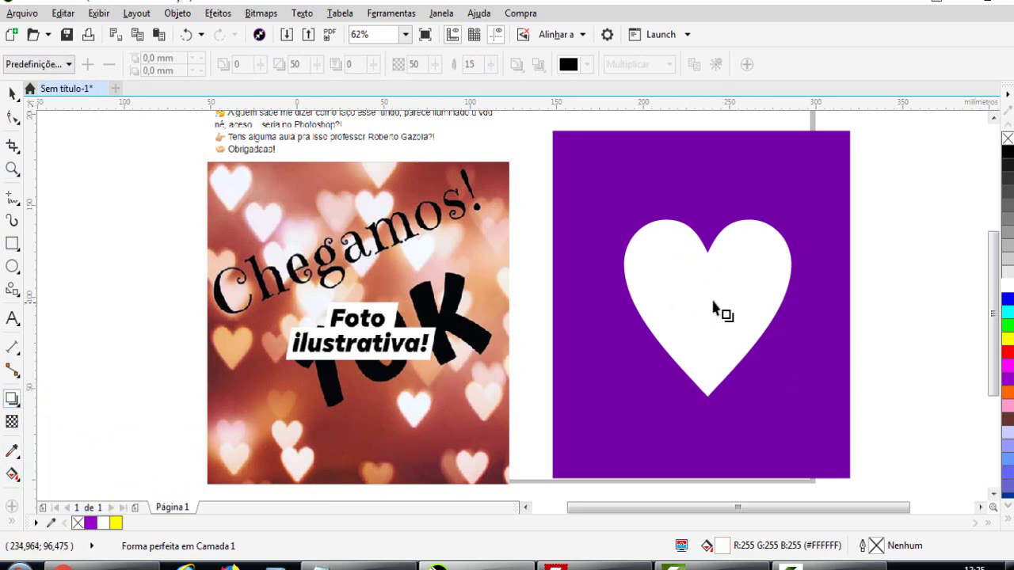
left_click_drag(707, 308, 776, 252)
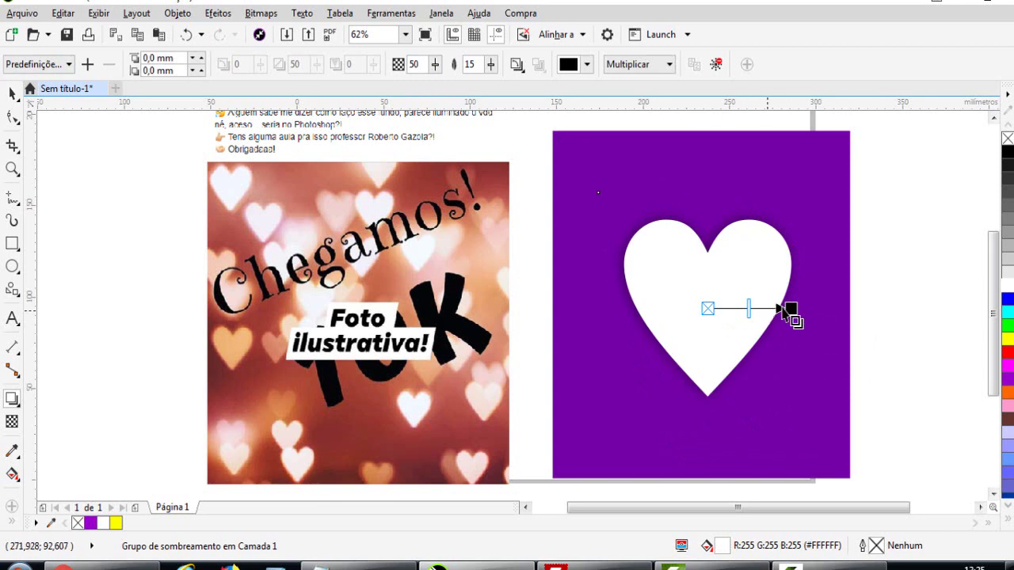
Try the heart's drop shadow at opacity 86 and 62, raising its feathering to 47 and 86
left_click(435, 68)
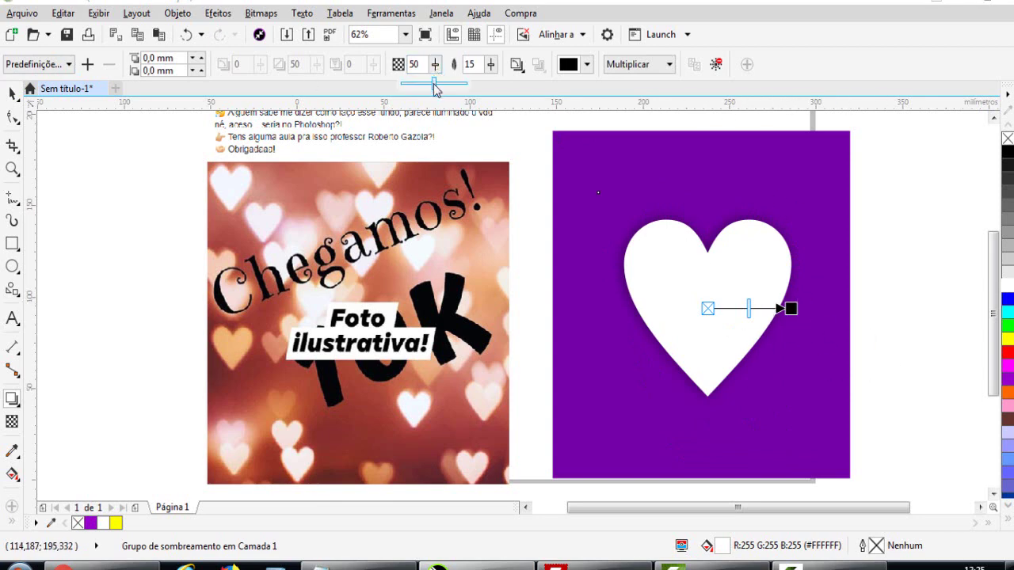
left_click(458, 83)
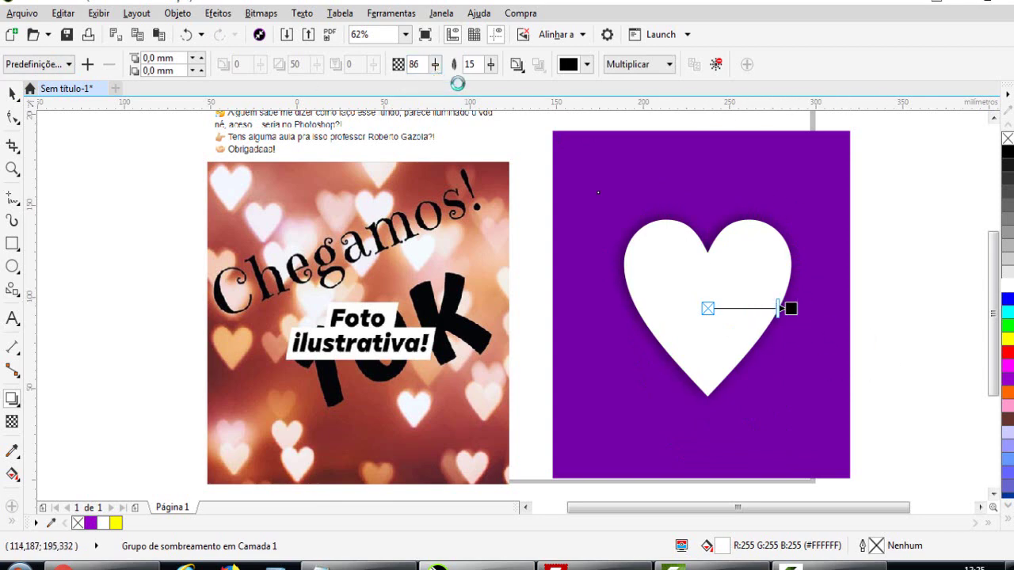
left_click(435, 68)
left_click(421, 85)
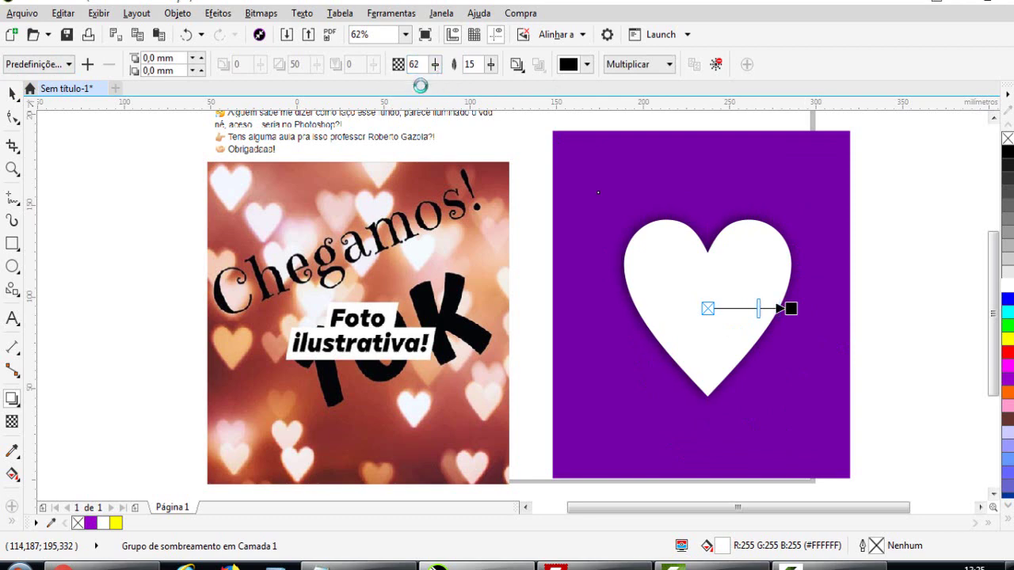
left_click(419, 67)
left_click_drag(491, 65, 514, 86)
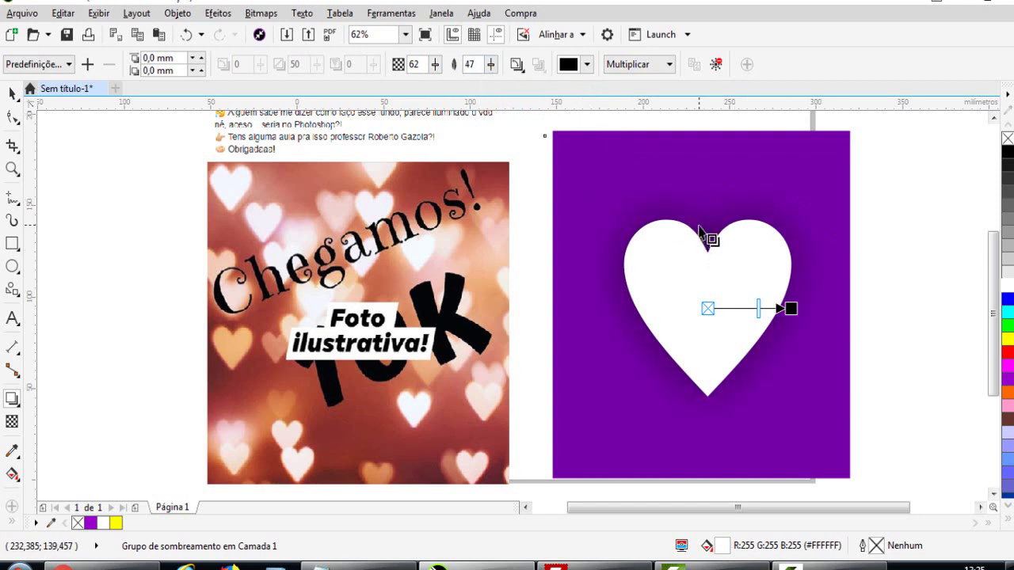
left_click(491, 67)
left_click_drag(491, 84, 517, 84)
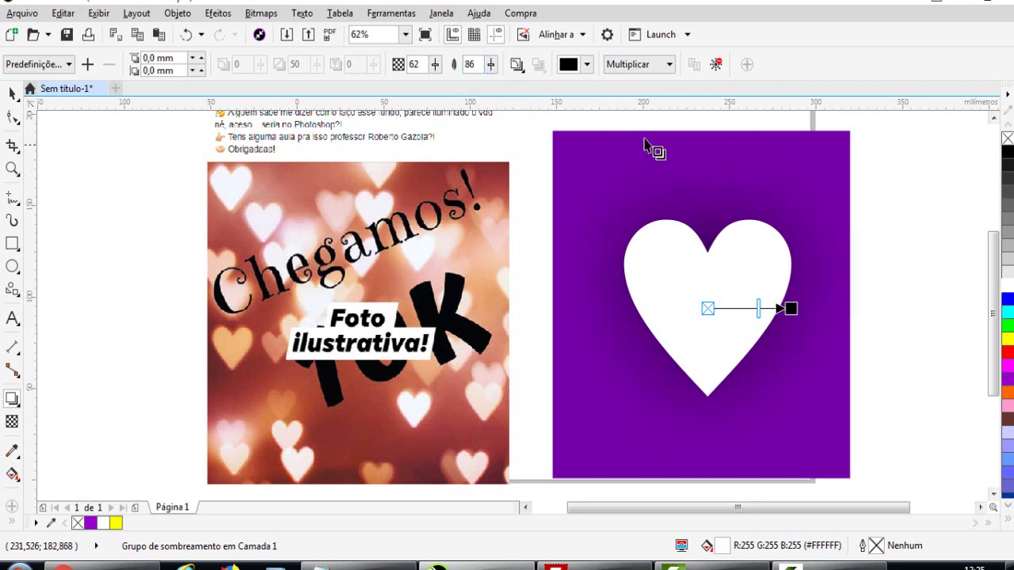
Try a stronger shadow opacity of 93 and 82 with the feathering reduced to 62
left_click(434, 65)
left_click_drag(434, 84, 457, 86)
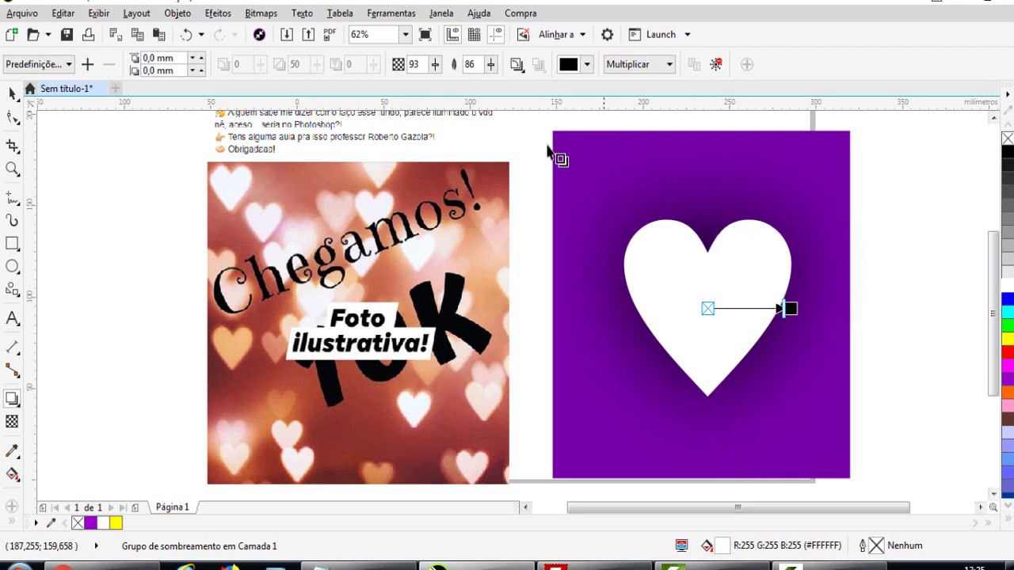
left_click(491, 65)
left_click_drag(488, 84, 470, 84)
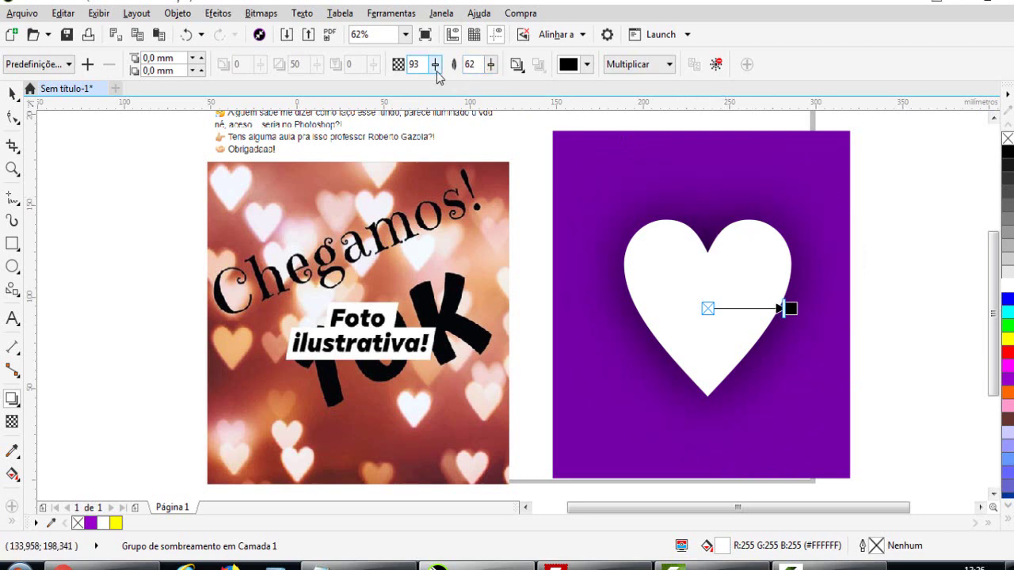
left_click(436, 68)
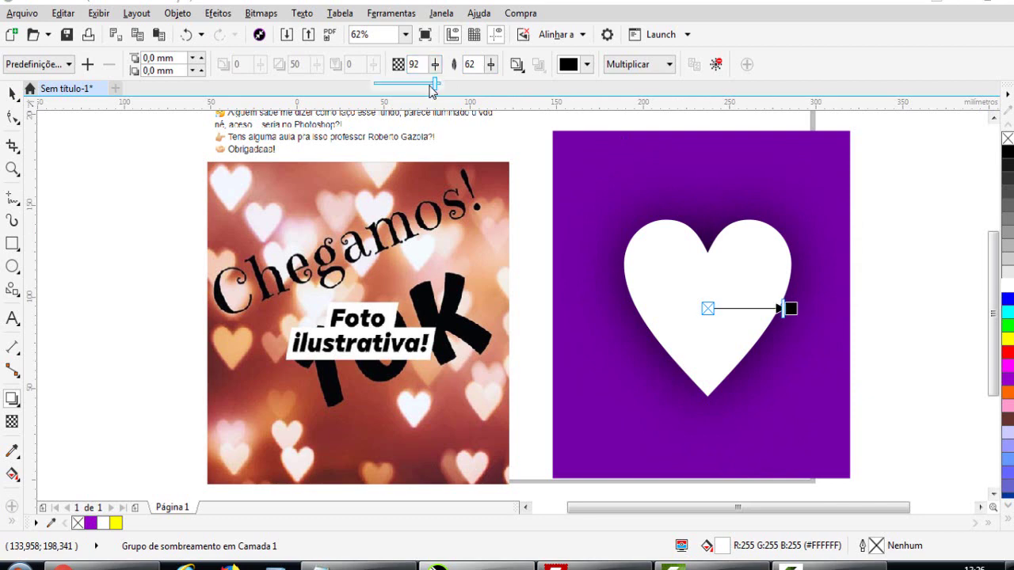
left_click_drag(433, 84, 428, 85)
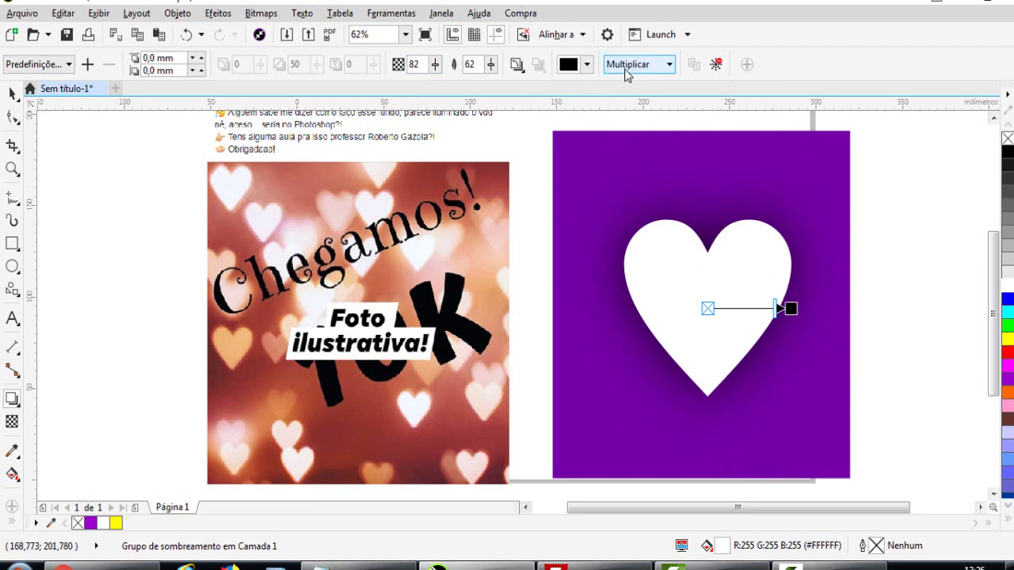
Set the shadow's merge mode to Normal and its colour to white (#FFFFFF)
left_click(654, 66)
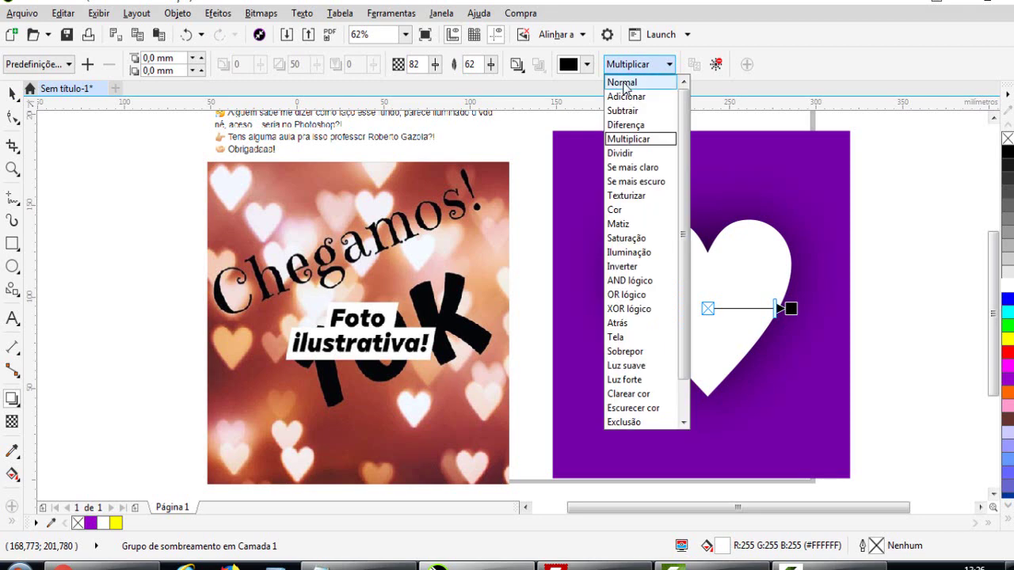
left_click(622, 83)
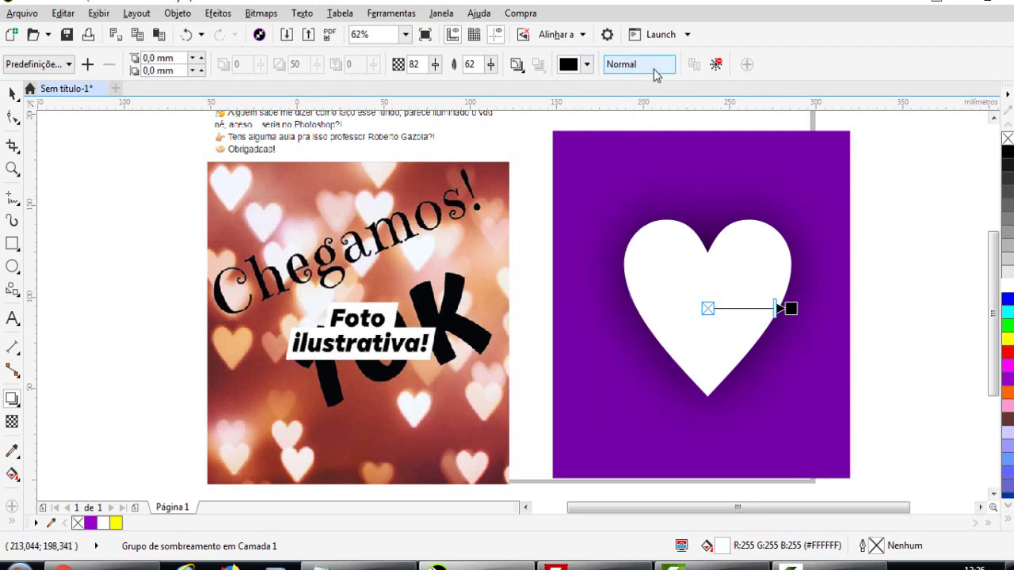
left_click(587, 64)
left_click_drag(621, 181, 524, 100)
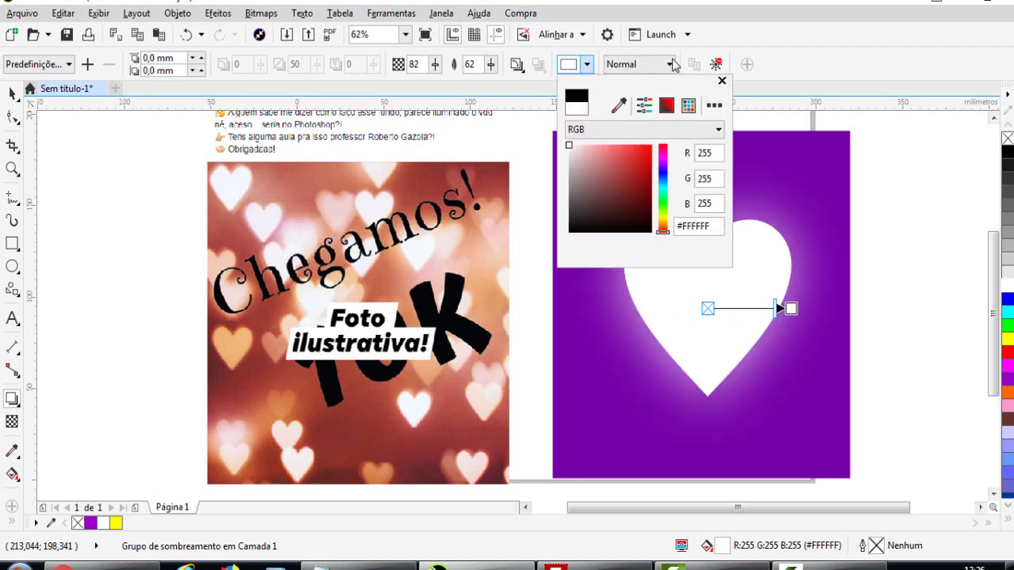
left_click(767, 261)
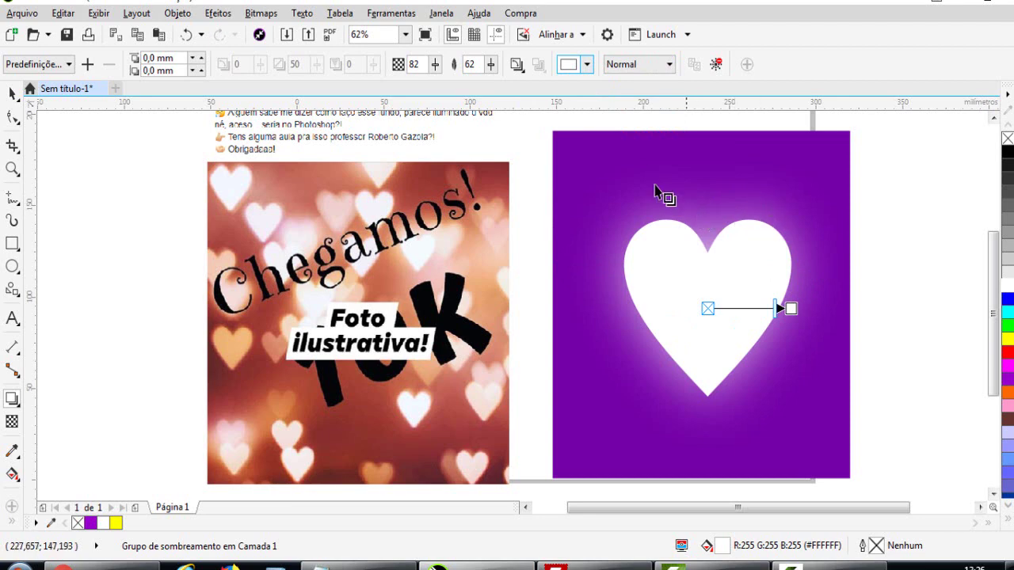
Try lower opacities of 62, 31 and 43 on the white glow around the heart
mouse_move(436, 68)
left_mouse_down()
mouse_move(433, 96)
mouse_move(423, 82)
left_mouse_up()
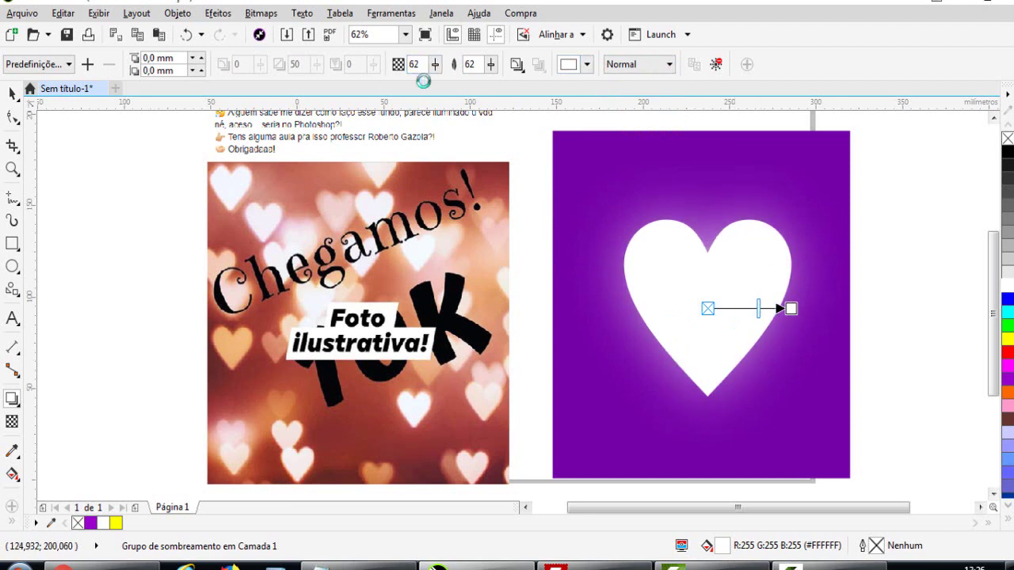
left_click(435, 67)
left_click(416, 83)
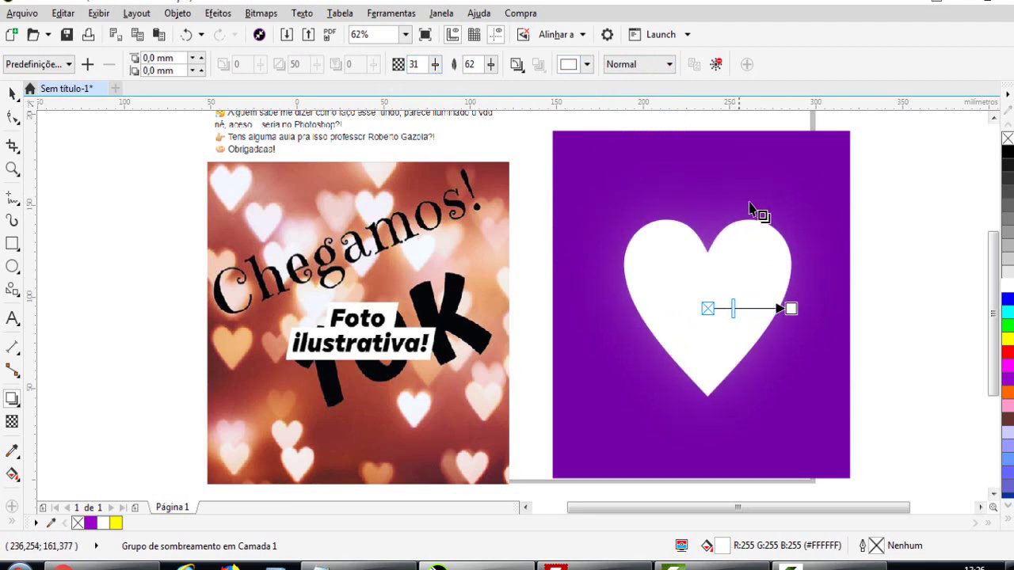
left_click(436, 66)
left_click(445, 84)
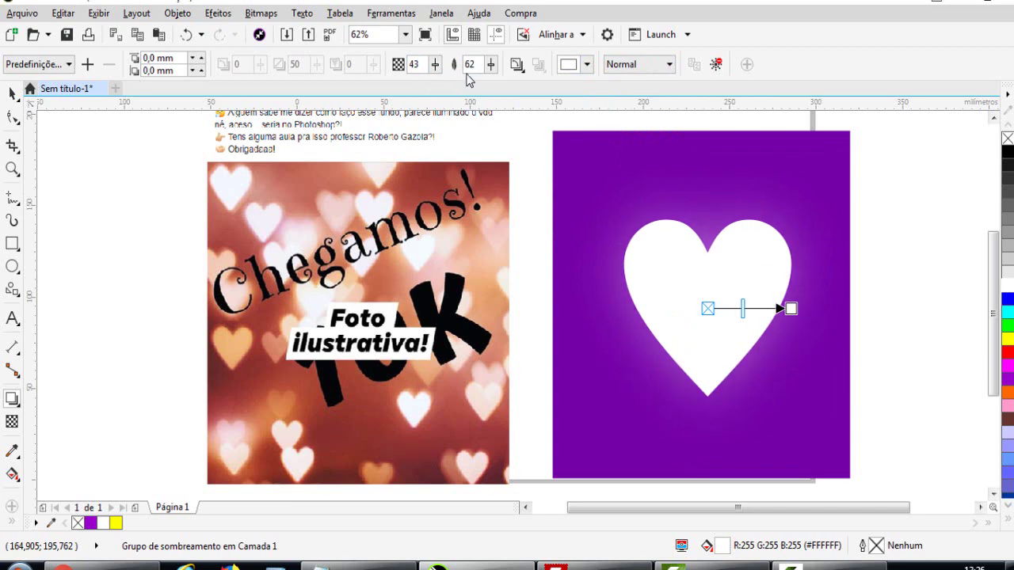
Try a wide glow with feathering 94 and opacity 84
left_click(491, 70)
left_click(513, 86)
left_click(466, 84)
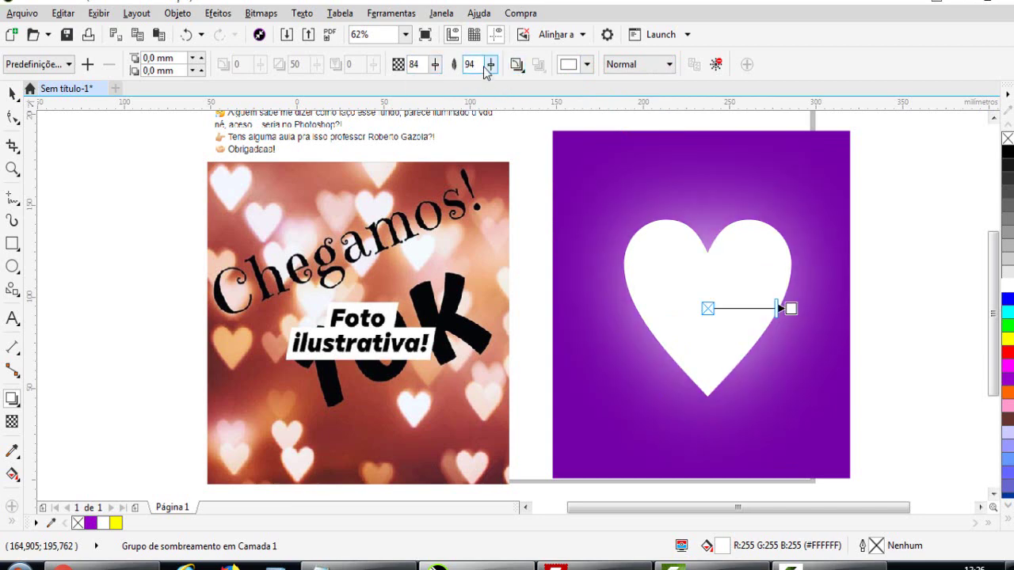
Reduce the glow's feathering in stages to 22 and set its opacity to 83
left_click(489, 68)
left_click(471, 85)
left_click(490, 68)
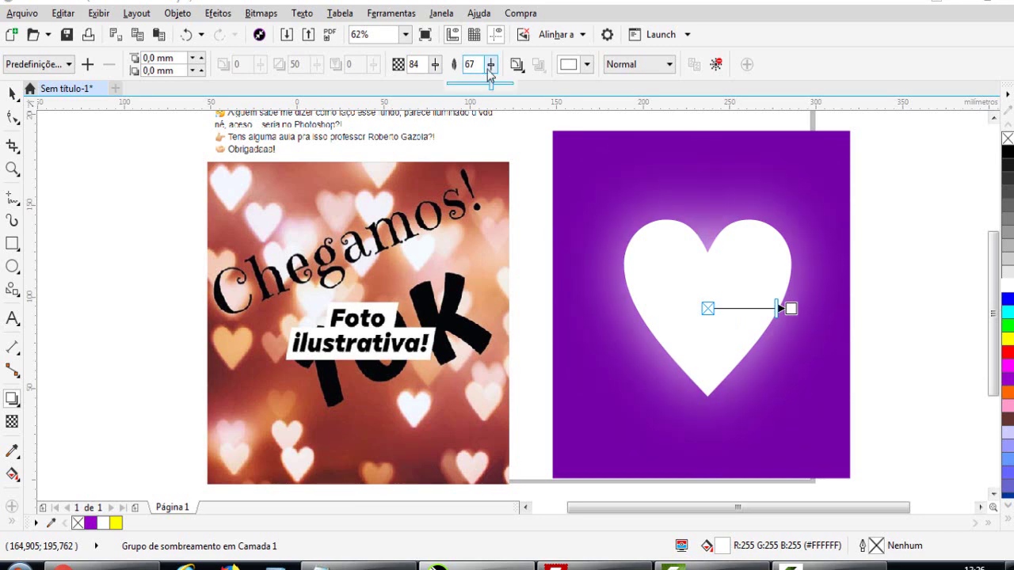
left_click(478, 80)
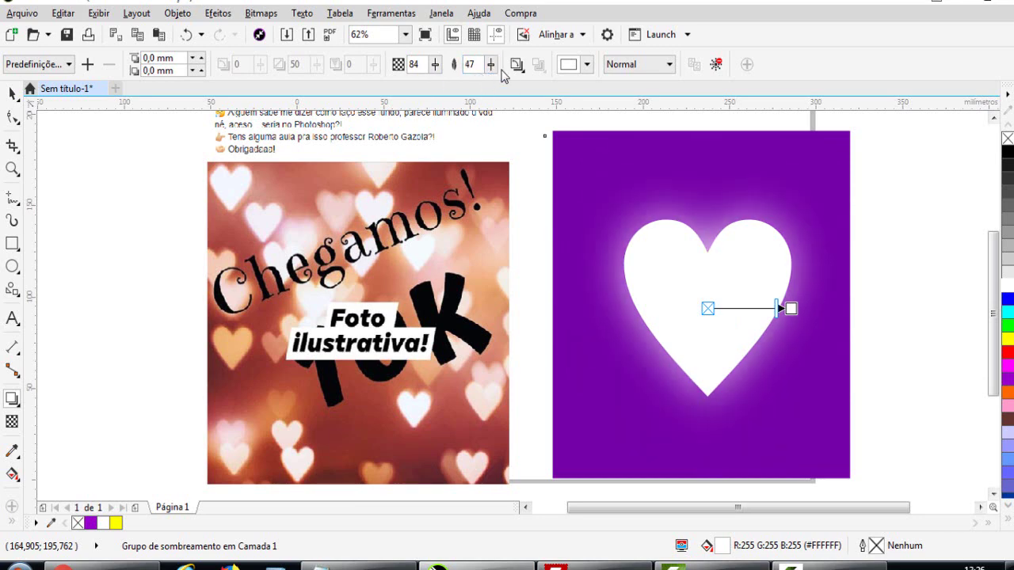
left_click(490, 65)
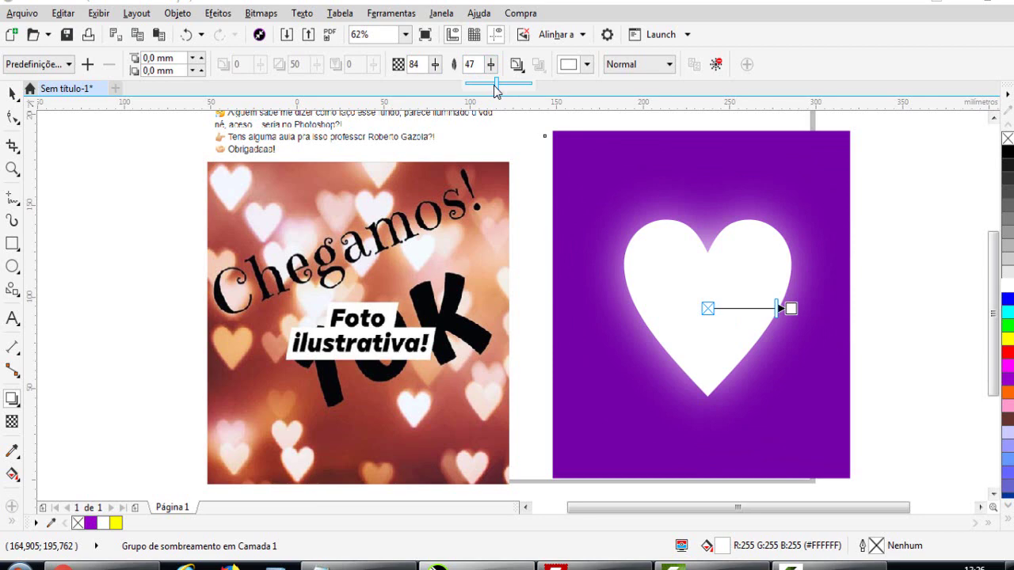
left_click(494, 84)
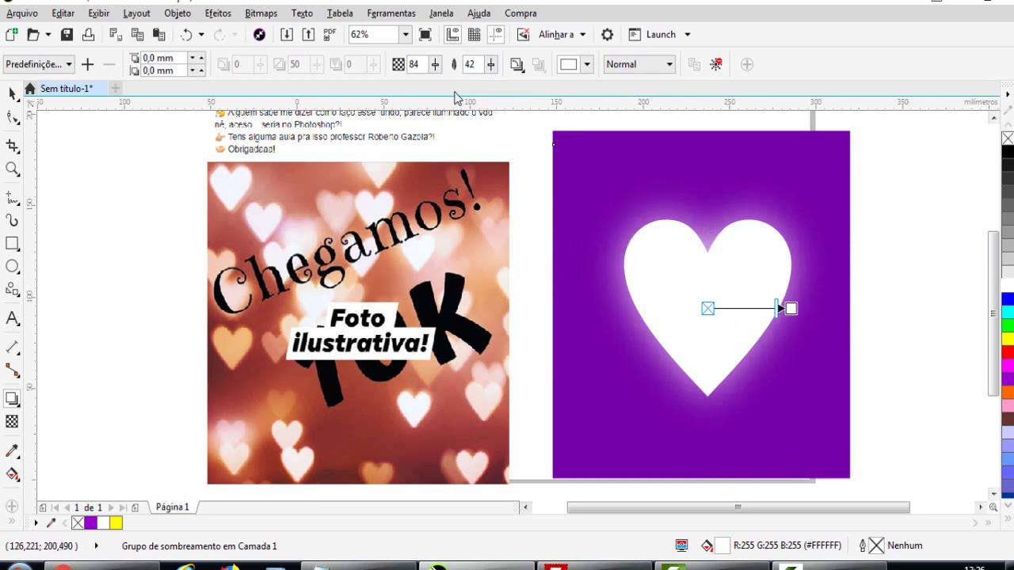
left_click_drag(489, 67, 477, 82)
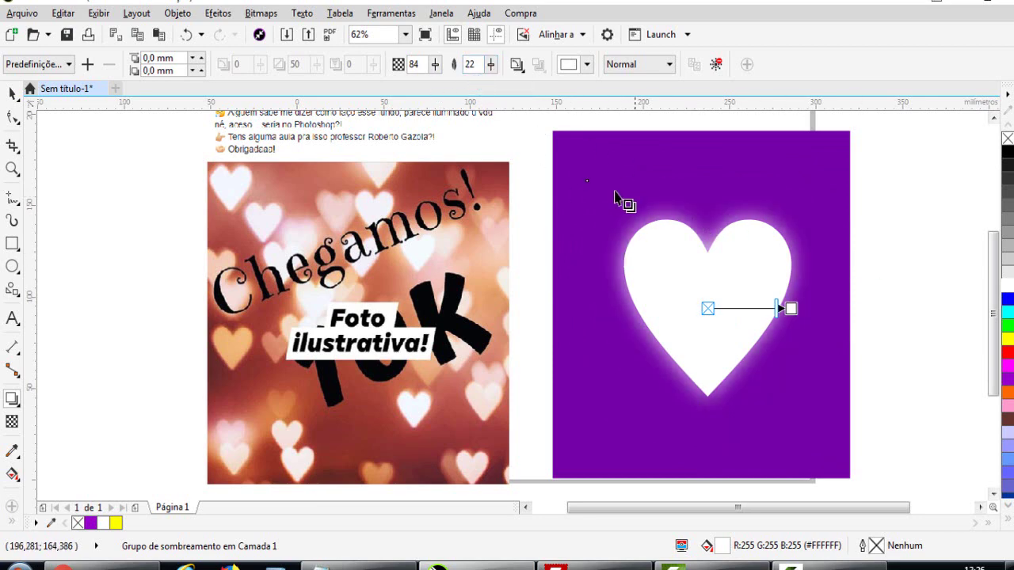
left_click(434, 67)
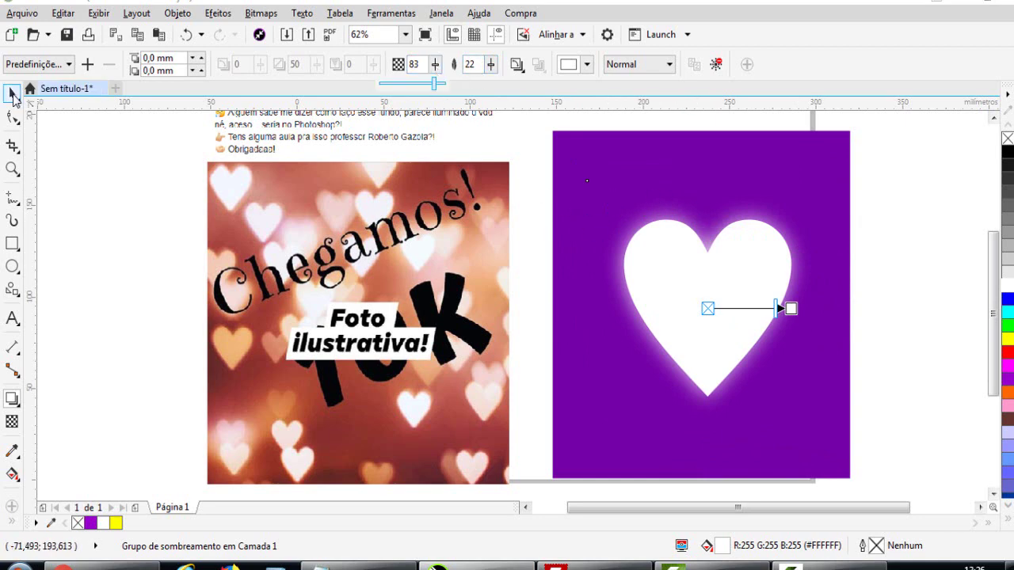
Separate the shadow group so the white glow and the heart become independent objects, and deselect everything
left_click(12, 93)
left_click(873, 269)
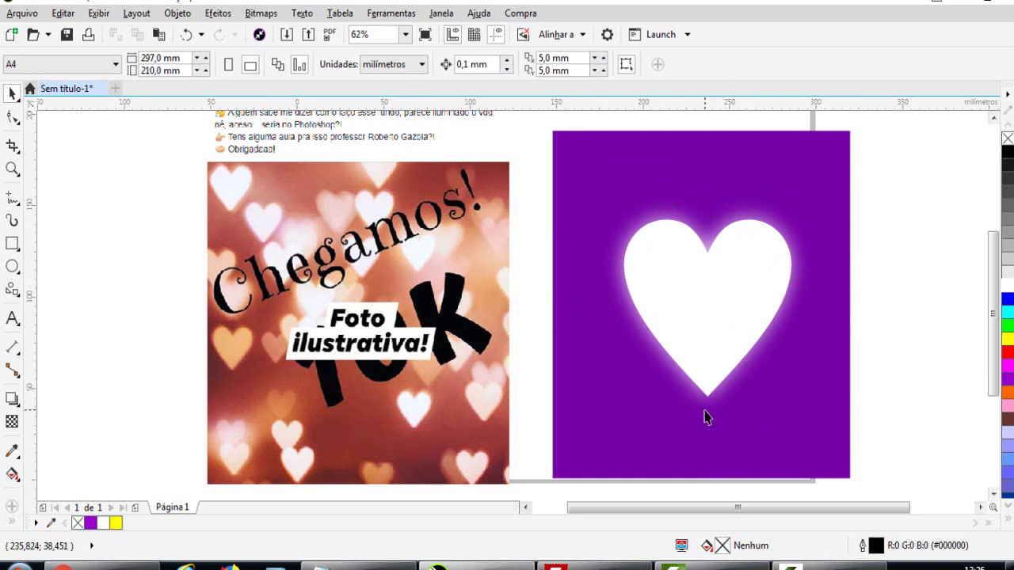
right_click(769, 219)
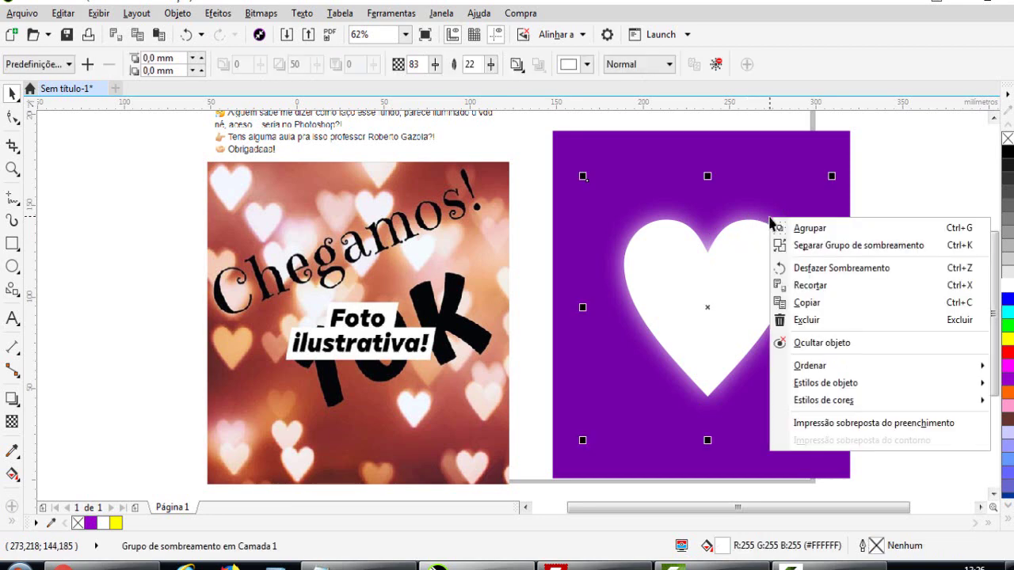
left_click(883, 247)
left_click(896, 307)
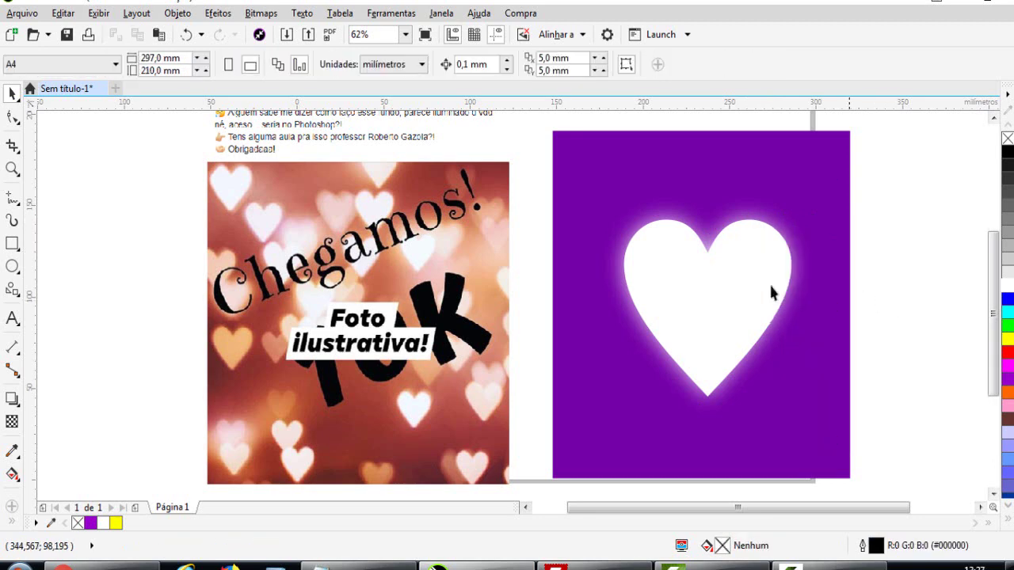
Delete the solid white heart and centre the remaining blurred shadow on the purple rectangle
left_click(695, 289)
key("Delete")
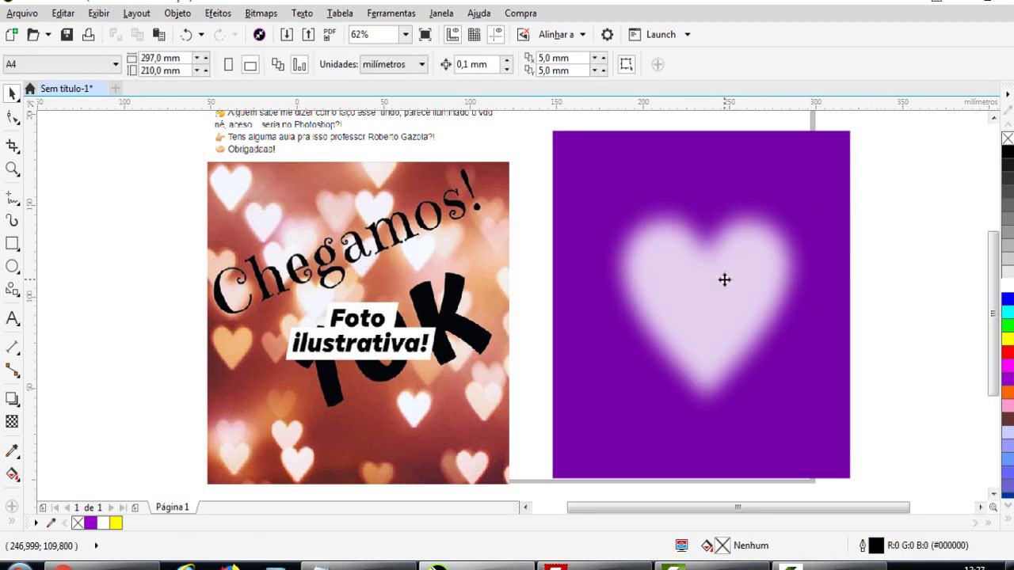
left_click(732, 333)
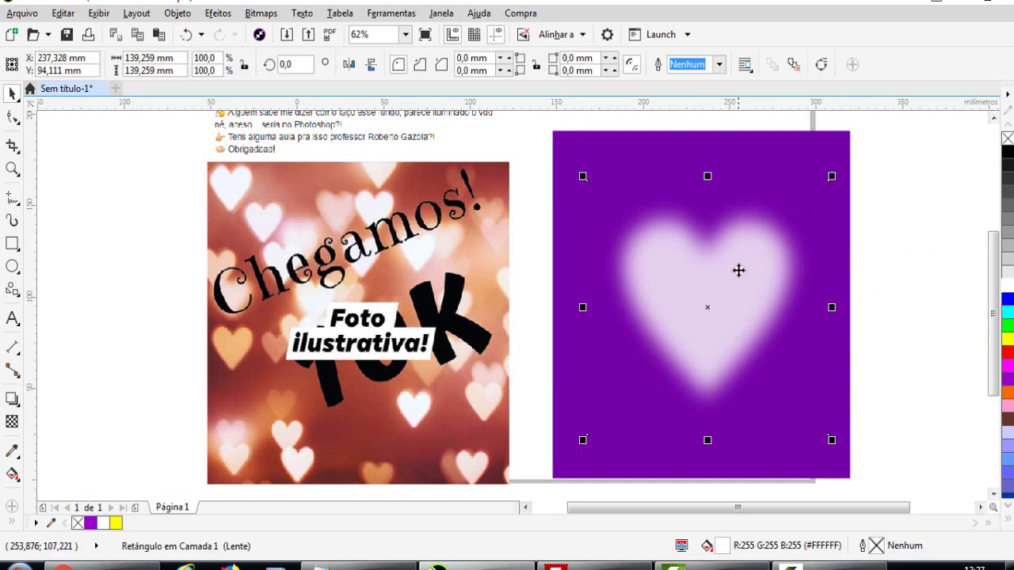
left_click(739, 153, "shift")
key("c")
key("e")
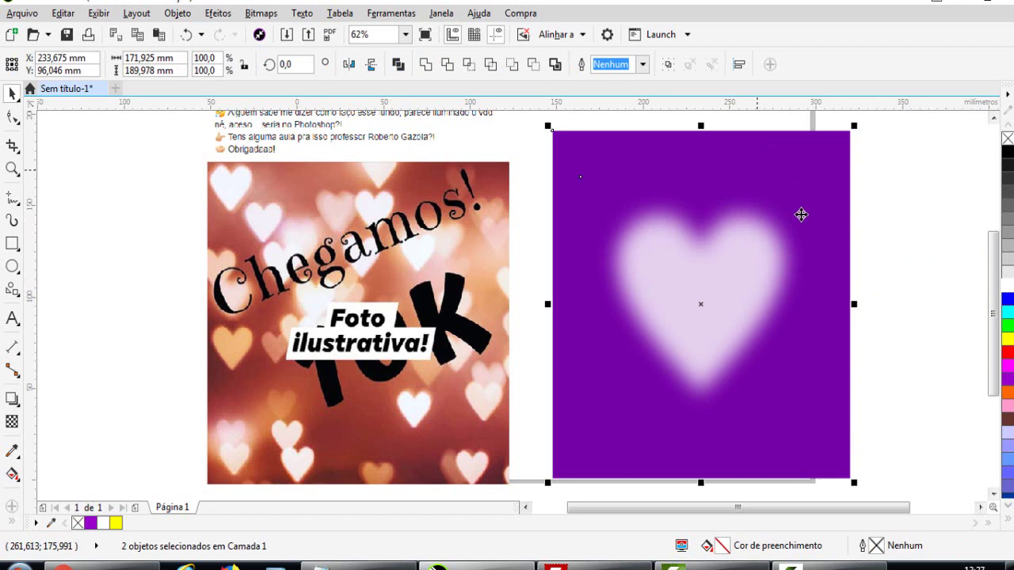
Undo the shadow's centring and the deletion of the solid heart, and leave nothing selected
left_click(879, 233)
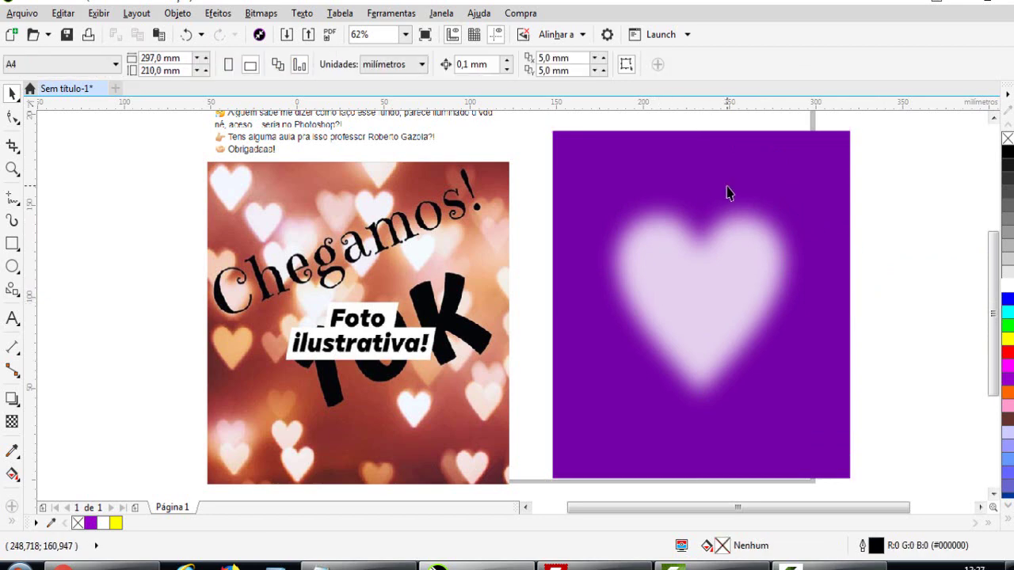
key("ctrl+z")
key("ctrl+z")
key("ctrl+z")
left_click(907, 270)
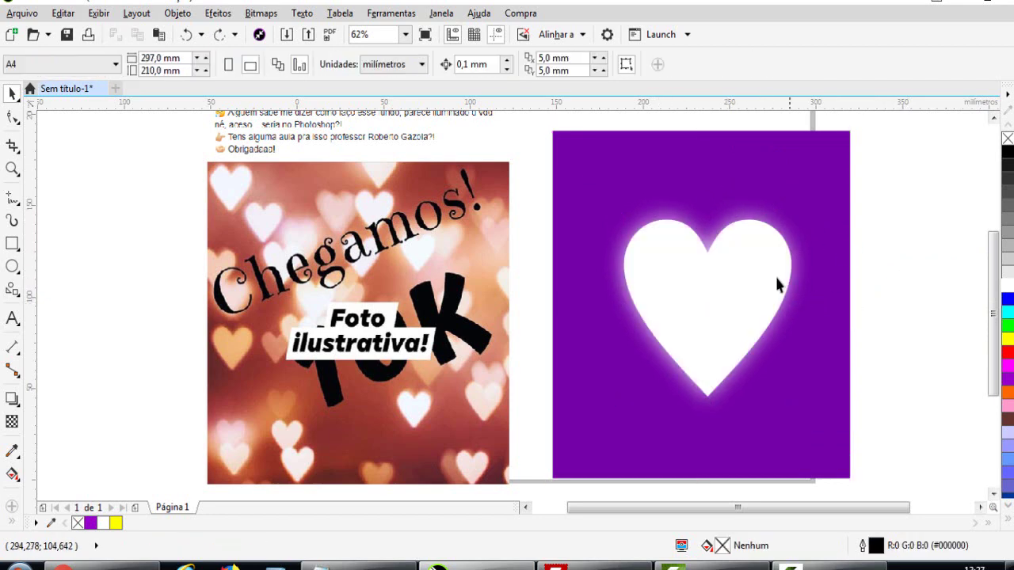
Select the solid heart and the separated shadow in turn to check they are independent, ending on the heart
left_click(729, 309)
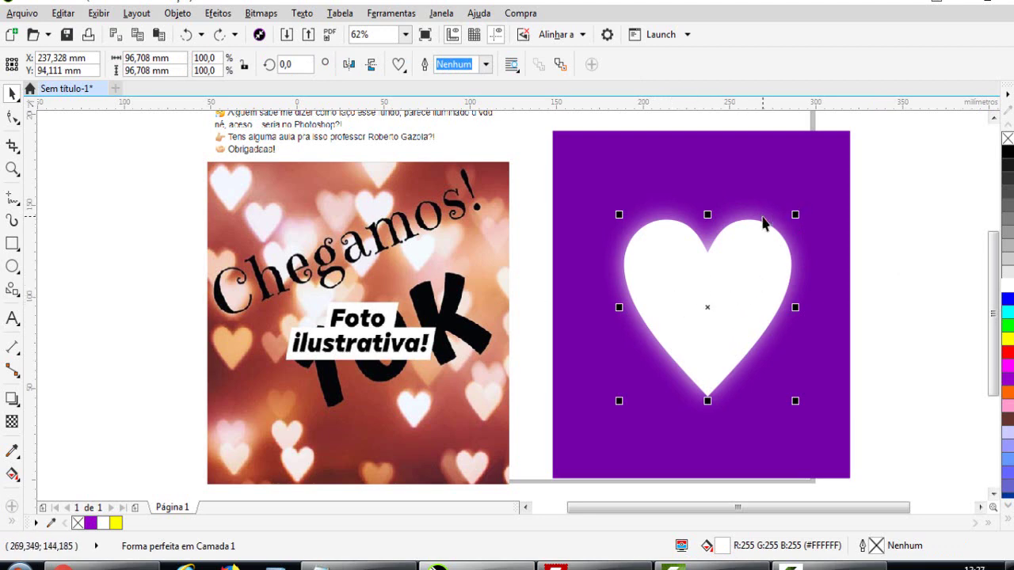
left_click(767, 214)
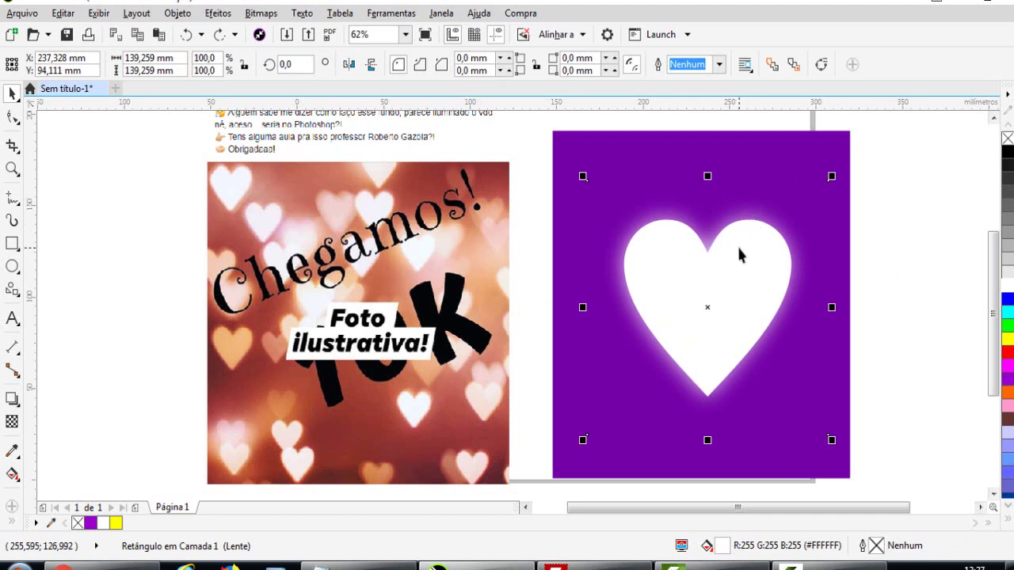
left_click(901, 282)
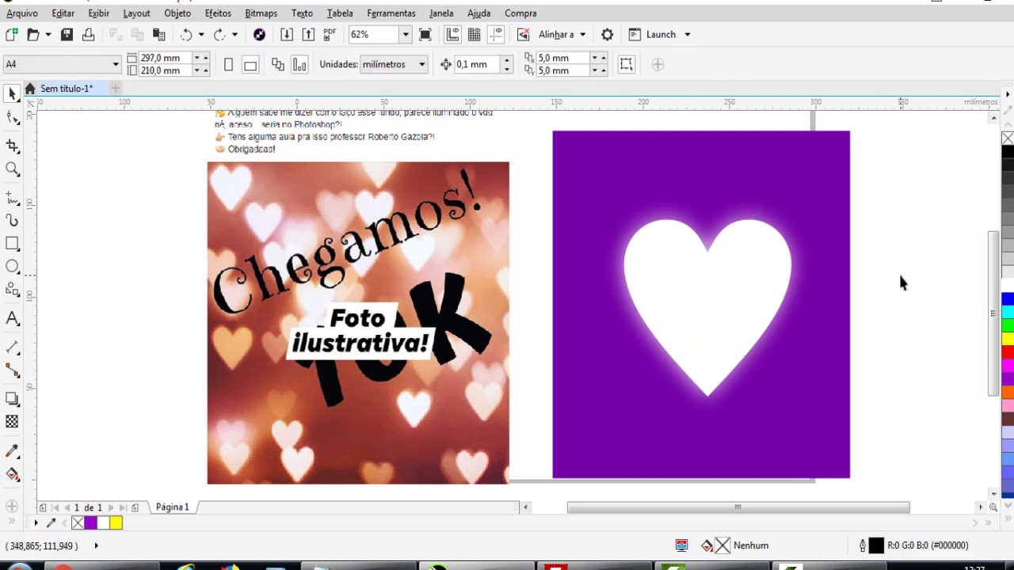
left_click(736, 277)
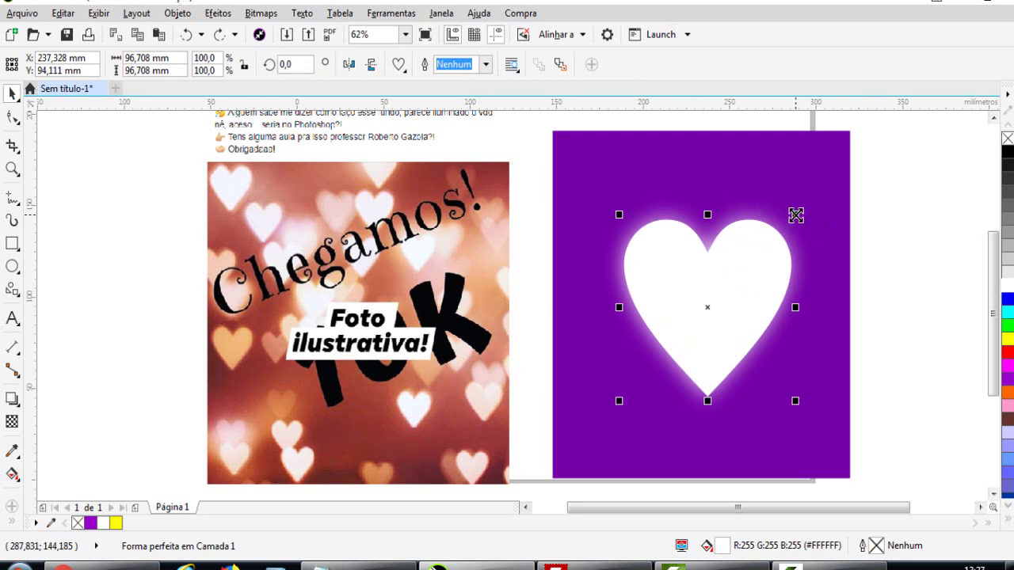
Shrink the solid heart to about 82.5 mm wide, move it onto the reference image, and select the blurred glow
left_click_drag(795, 214, 783, 228)
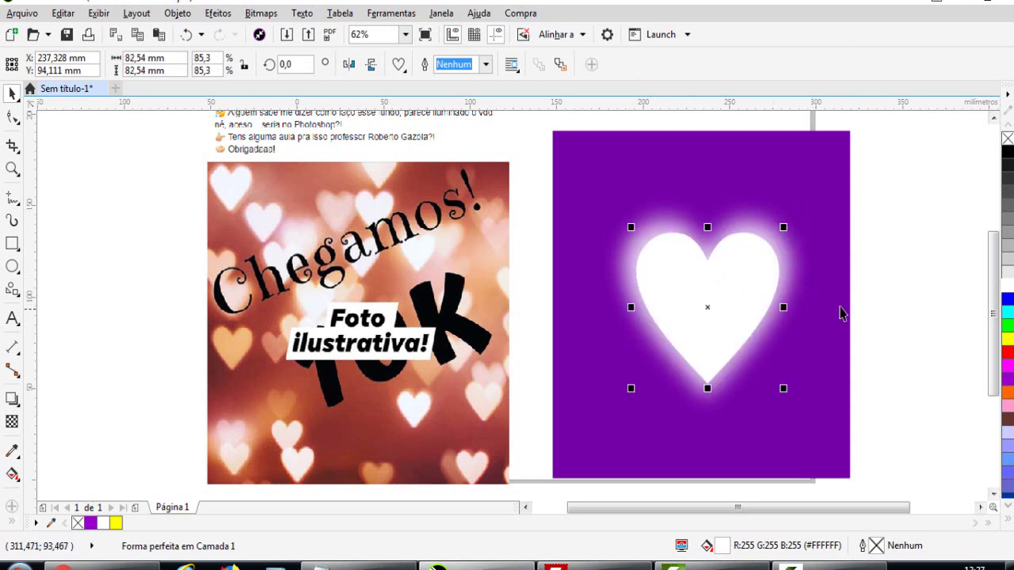
left_click_drag(710, 304, 366, 258)
left_click(749, 307)
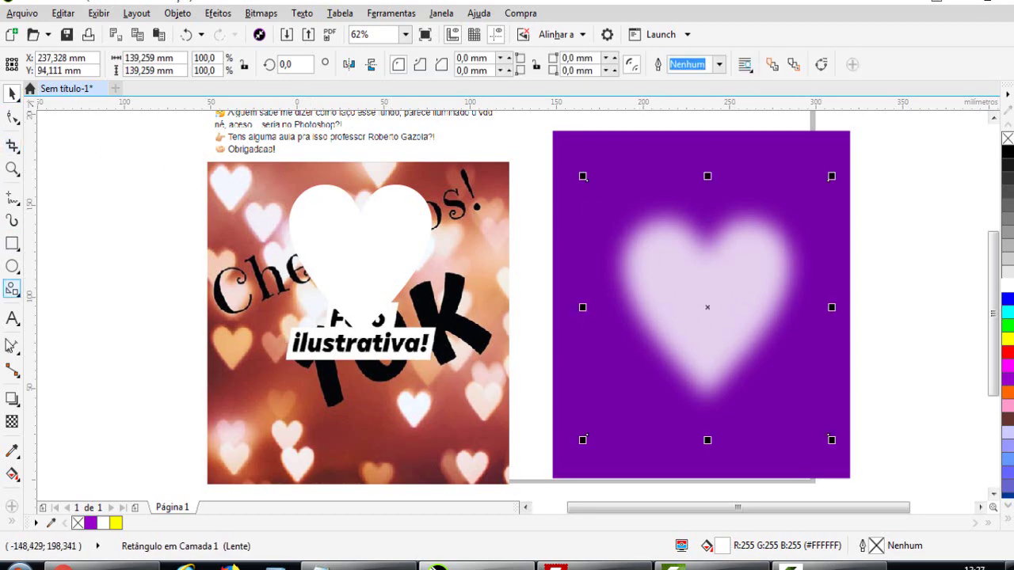
Try the Adicionar and Iluminação transparency merge modes on the blurred glow, ending on Iluminação with nothing selected
left_click(13, 425)
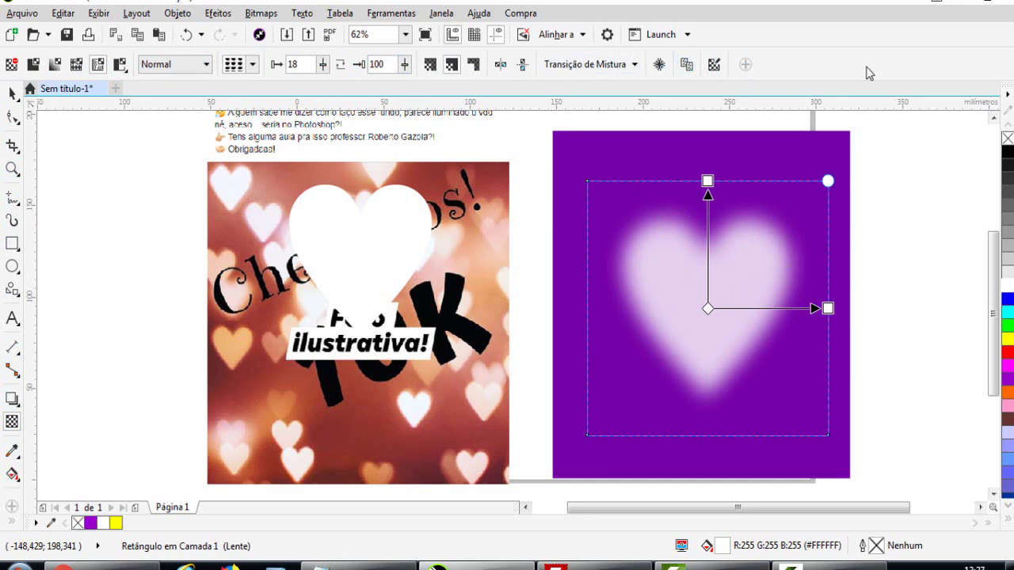
left_click(206, 65)
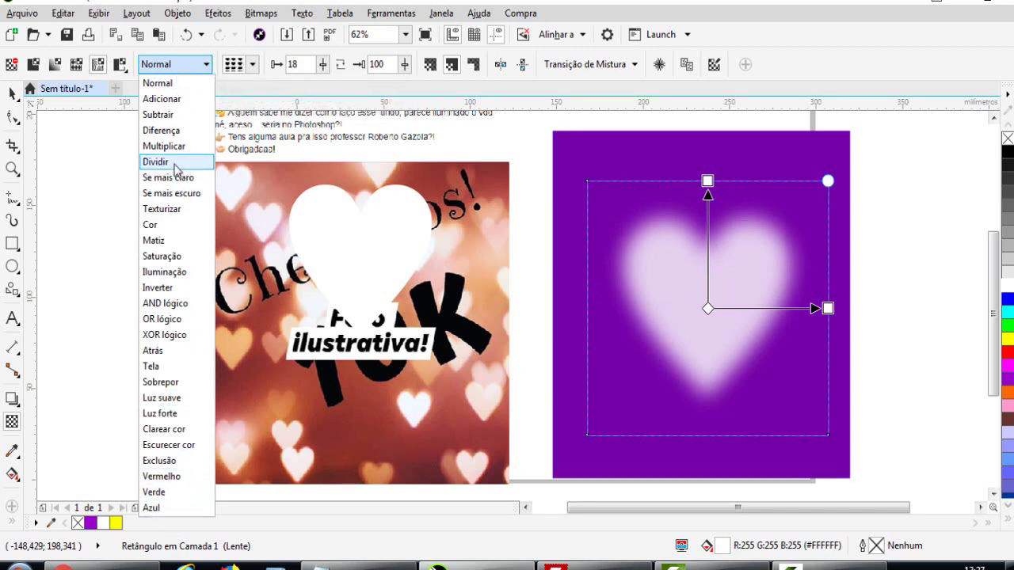
left_click(163, 99)
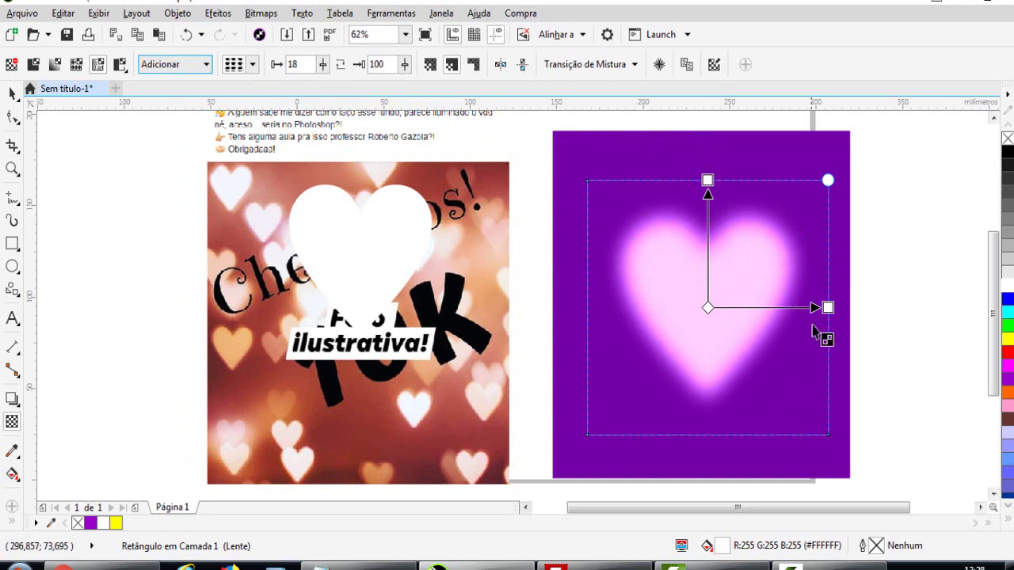
left_click(206, 64)
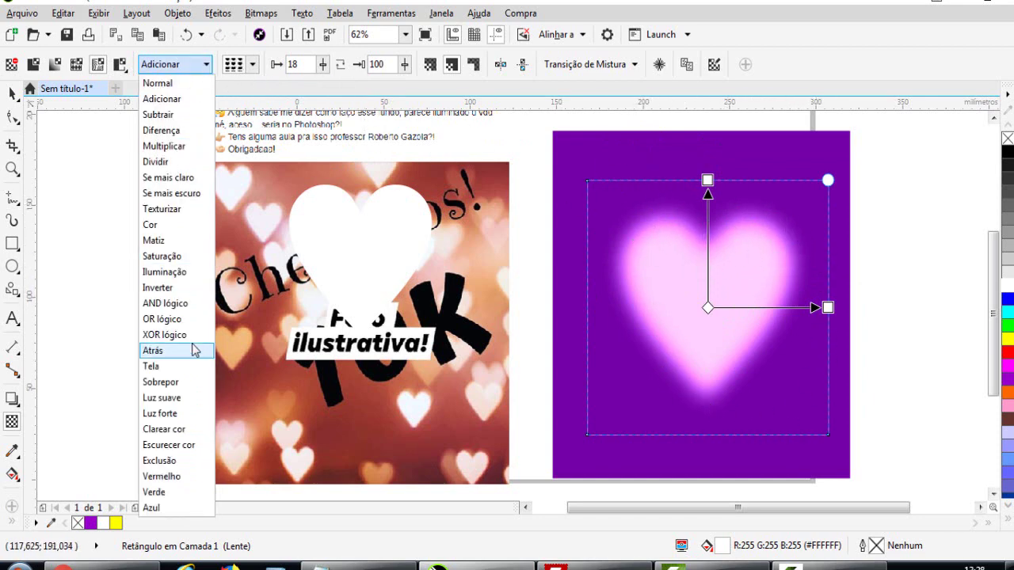
left_click(179, 273)
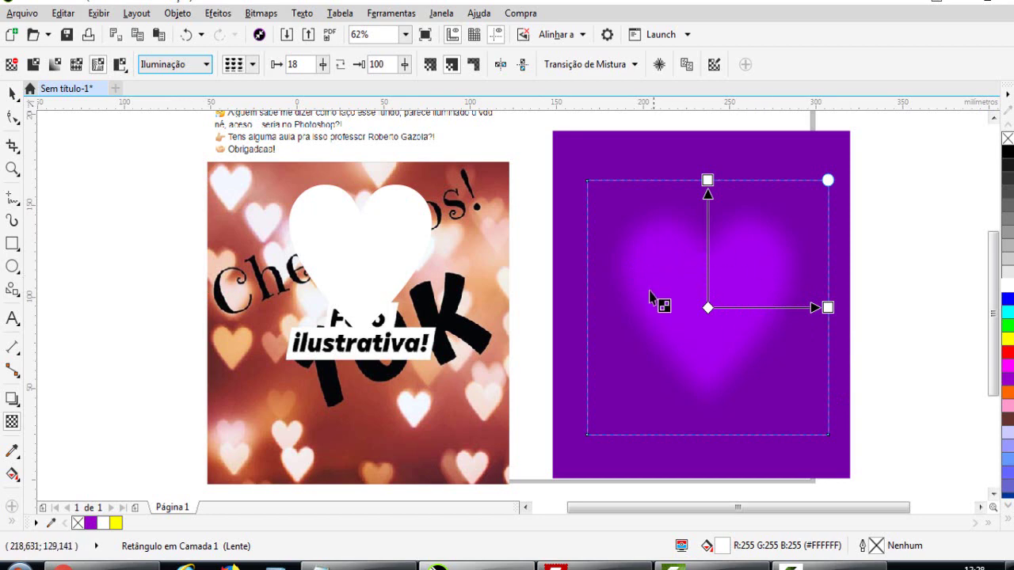
left_click(12, 93)
left_click(907, 268)
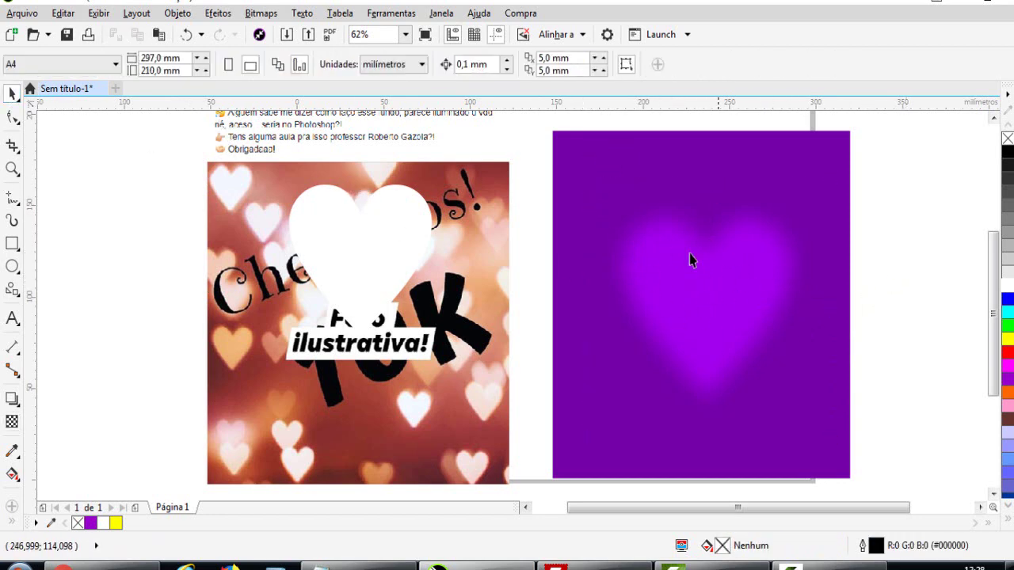
Place overlapping copies of the Iluminação glow heart around the purple rectangle to test how they blend
left_click(692, 275)
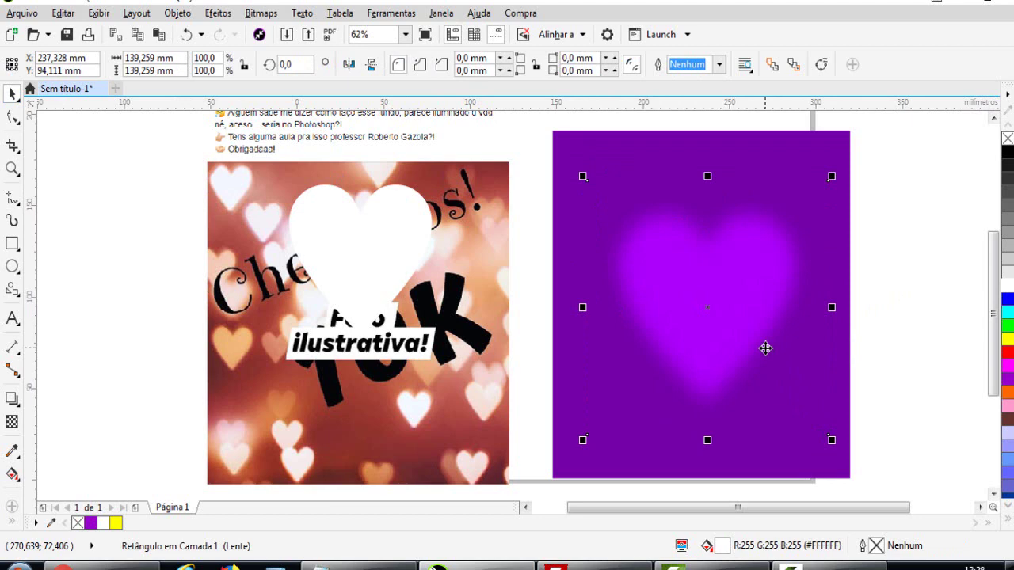
left_click_drag(746, 274, 690, 214)
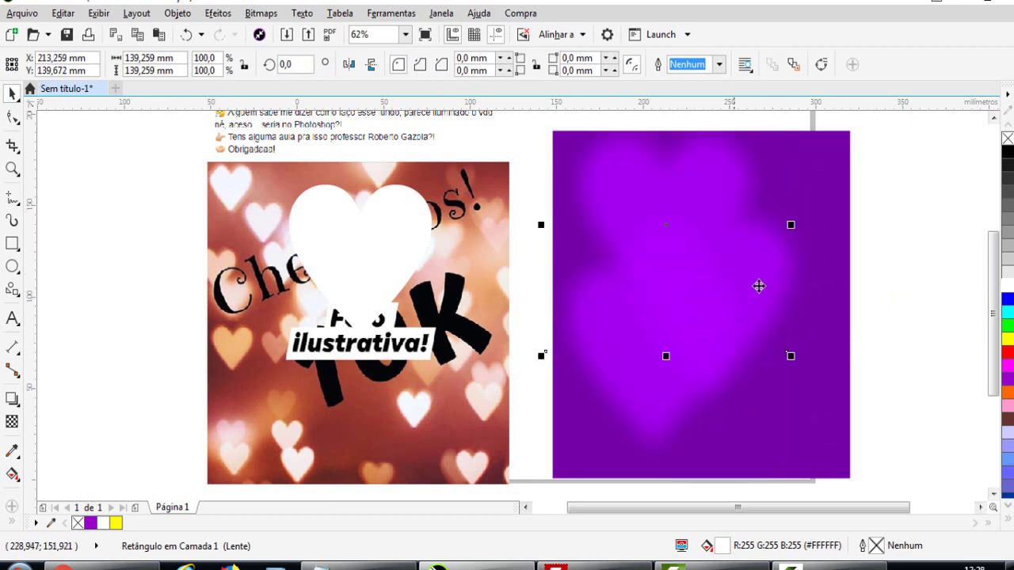
left_click_drag(769, 305, 827, 342)
left_click_drag(776, 205, 670, 161)
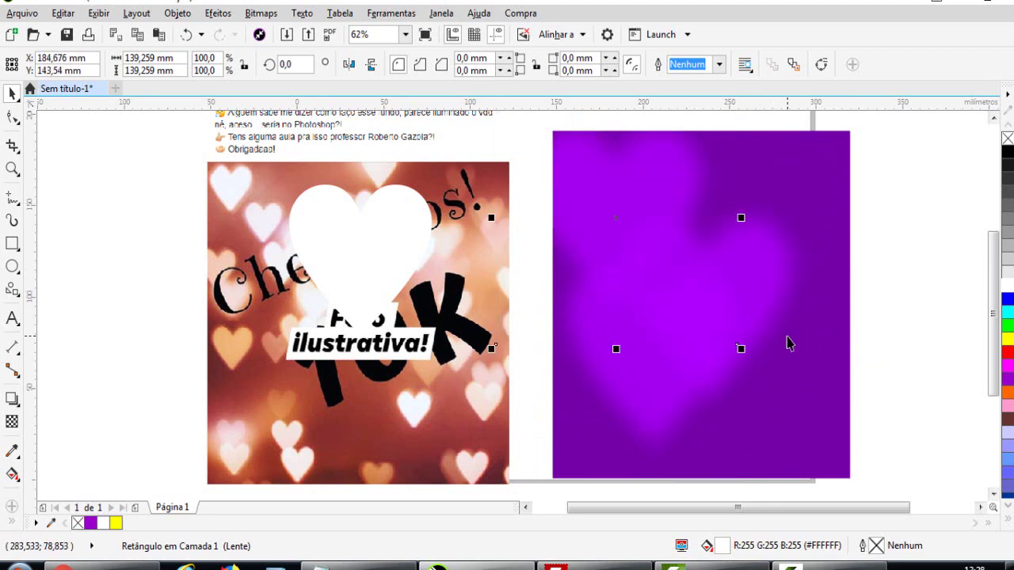
left_click_drag(790, 321, 863, 320)
left_click_drag(645, 380, 642, 418)
left_click_drag(637, 221, 662, 245)
Undo the overlapping glow heart copies, leaving only the centred glow on the purple rectangle
key("ctrl+z")
key("ctrl+z")
key("ctrl+z")
key("ctrl+z")
key("ctrl+z")
key("ctrl+z")
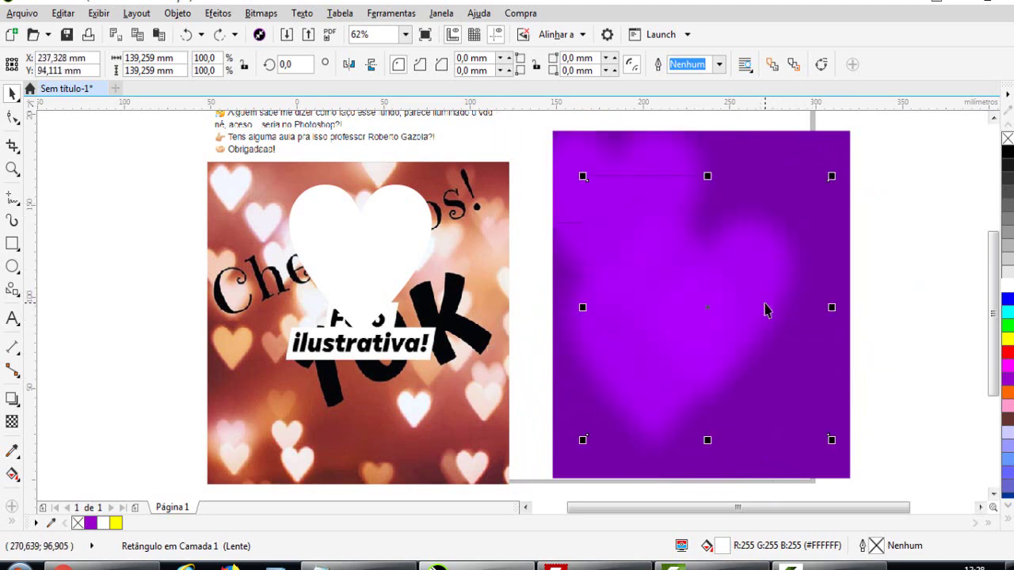
key("ctrl+z")
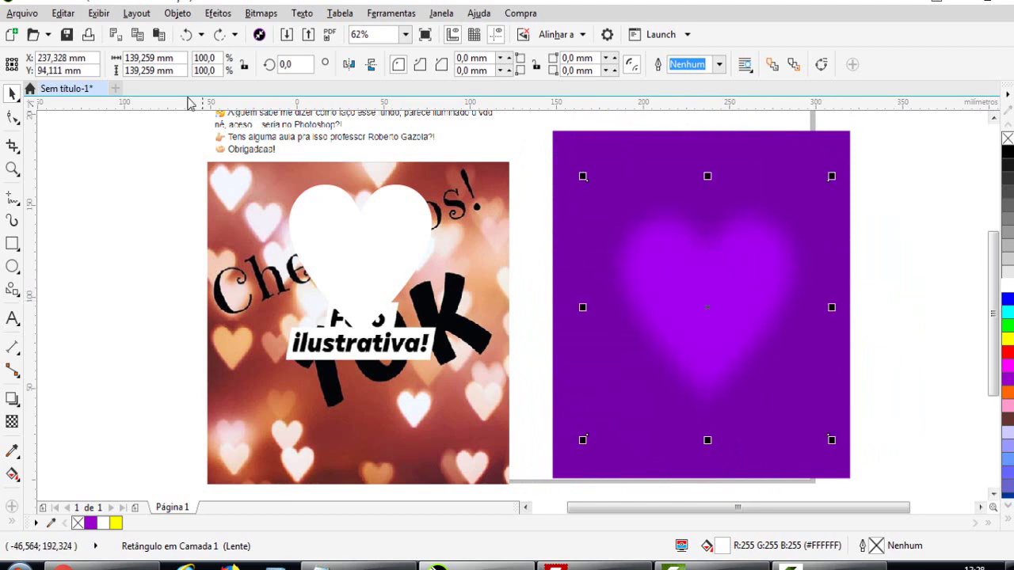
Try the Luz suave transparency merge mode on the blurred glow and reselect the glow to judge it
left_click(12, 421)
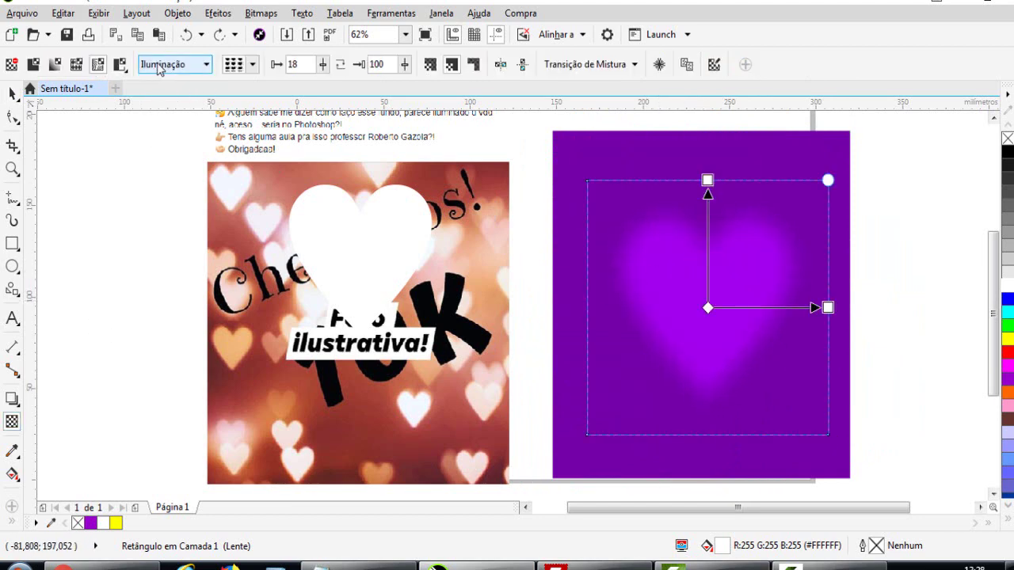
left_click(174, 64)
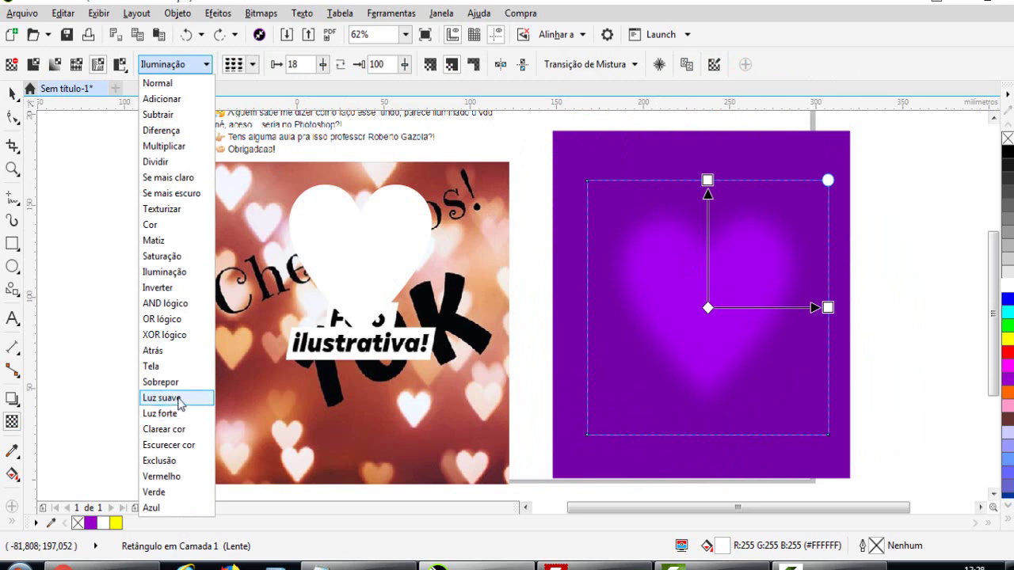
left_click(179, 397)
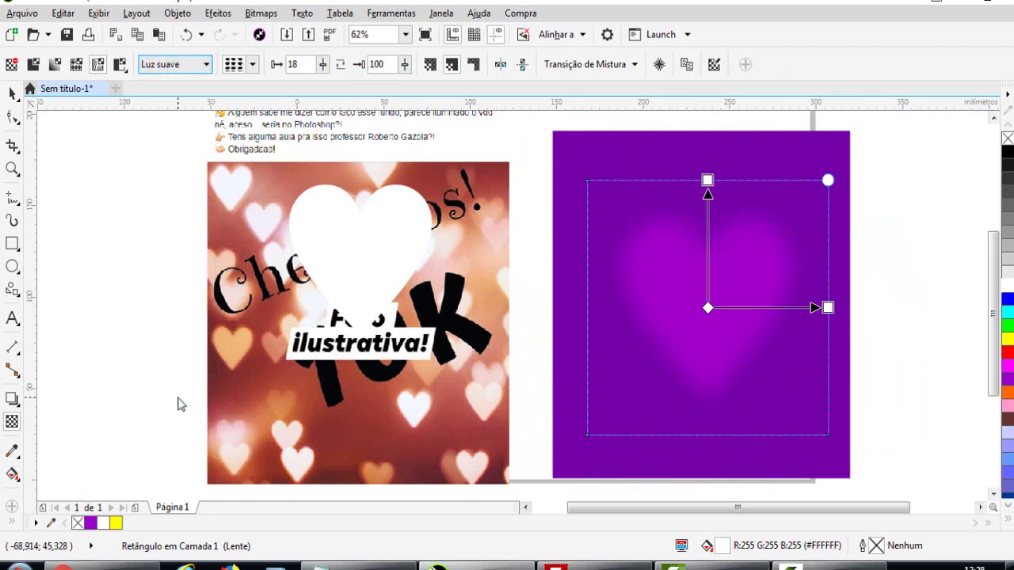
left_click(12, 94)
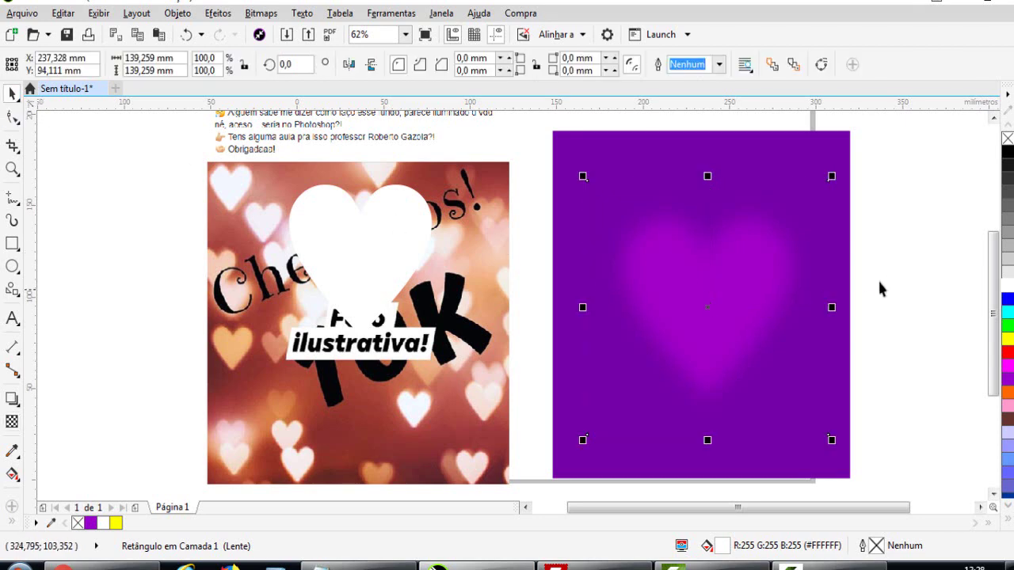
left_click(880, 283)
left_click(718, 307)
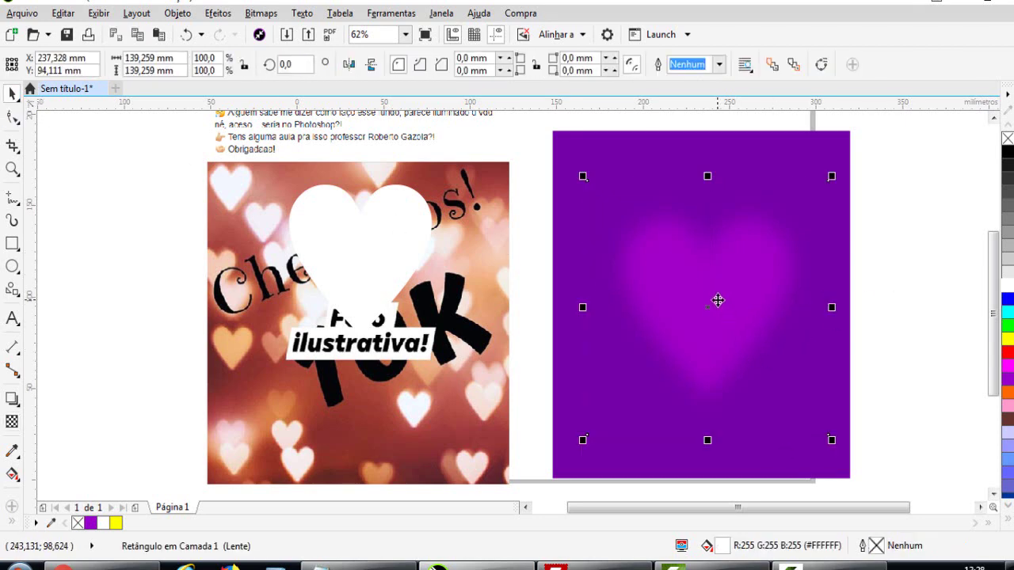
Undo the glow's merge mode changes and the solid heart's move onto the reference image
key("ctrl+z")
key("ctrl+z")
key("ctrl+z")
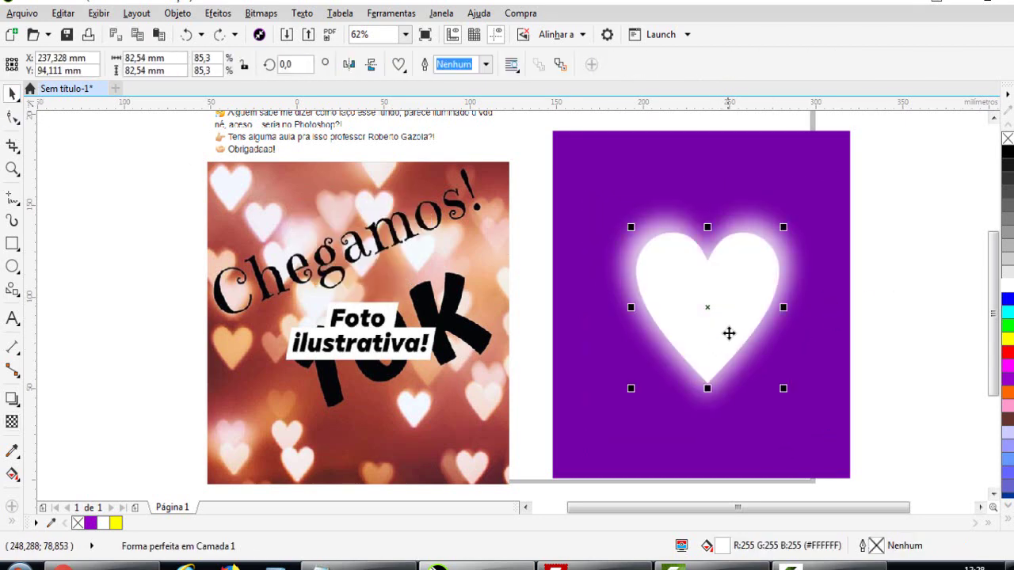
Remove the solid white heart from the glow and select the remaining blurred heart
key("ctrl+shift+z")
key("ctrl+shift+z")
key("ctrl+shift+z")
left_click(699, 271)
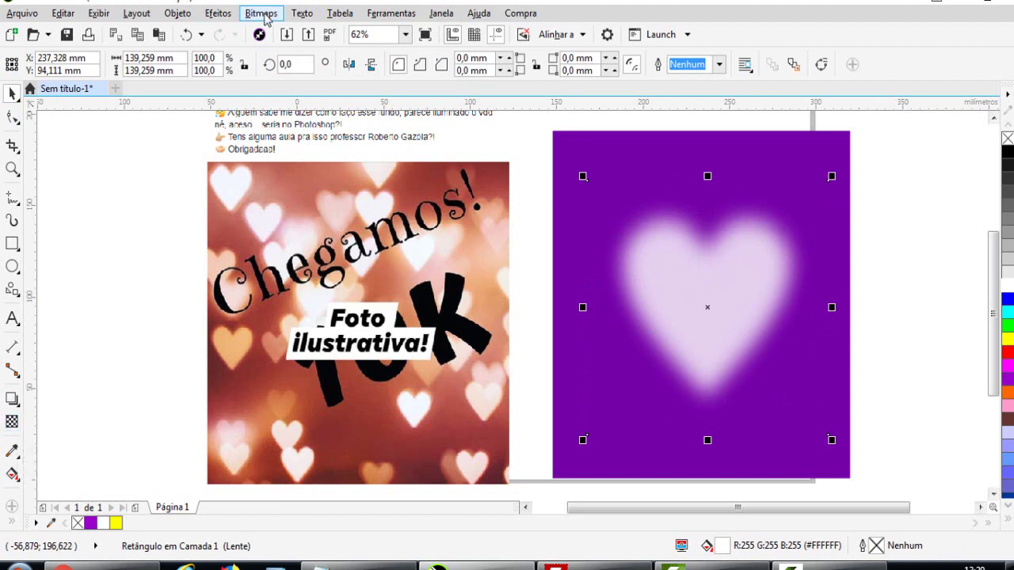
Convert the blurred heart to a 300 dpi RGB (24-bit) bitmap with anti-aliasing and a transparent background
left_click(266, 17)
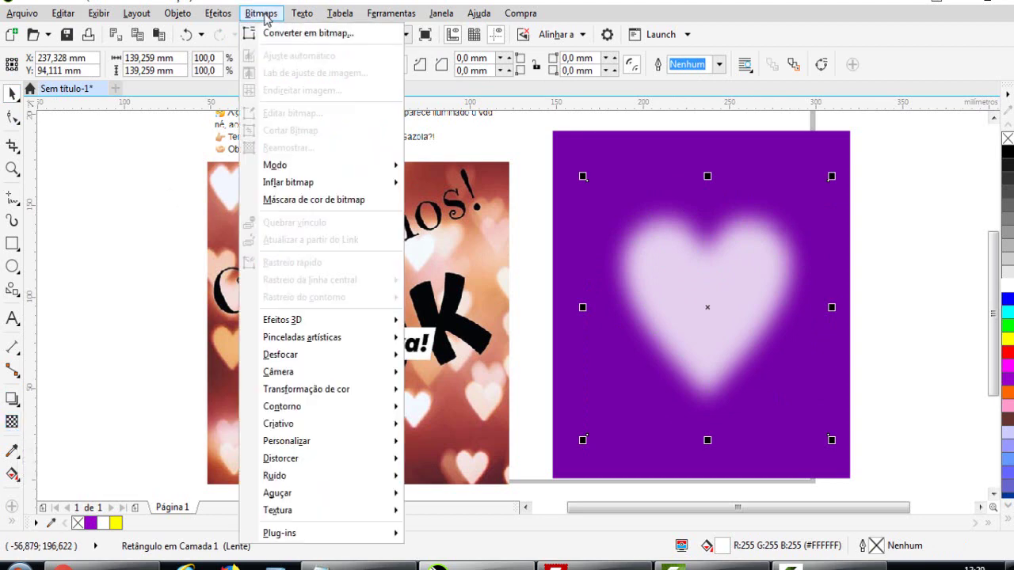
left_click(345, 37)
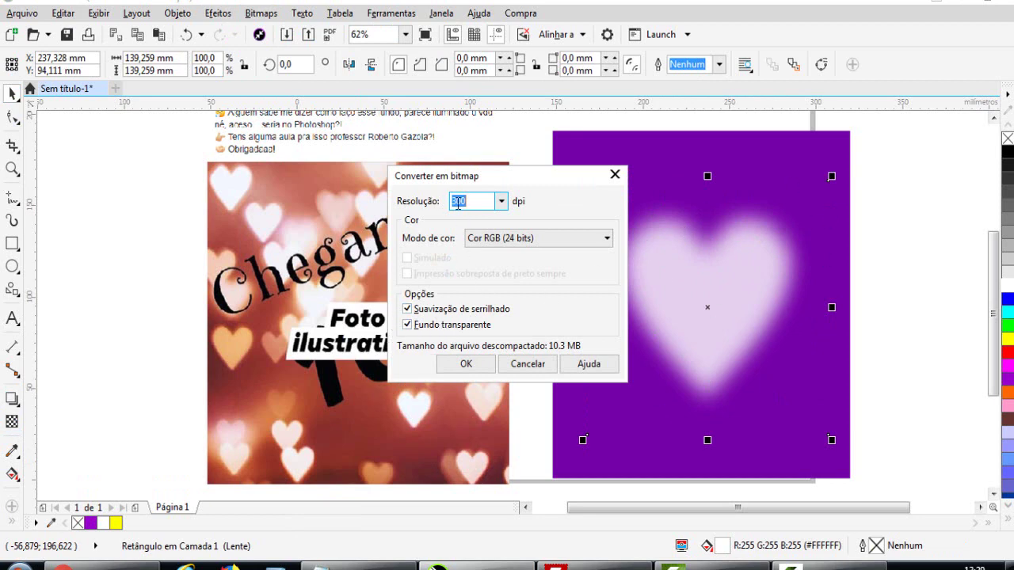
left_click(463, 363)
Set the bitmap heart's merge mode to Adicionar and give it a uniform transparency of 72
left_click(12, 425)
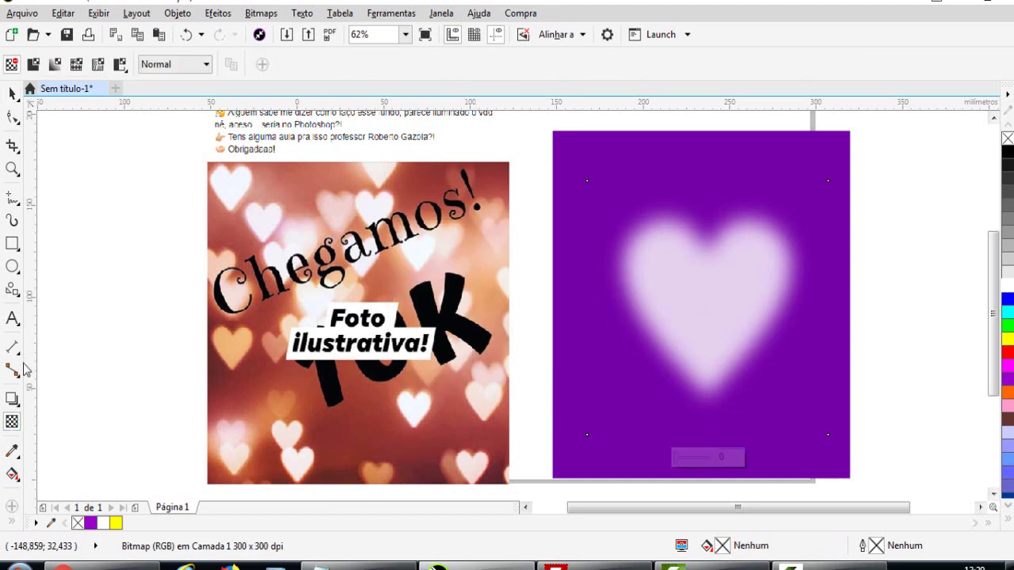
left_click(200, 67)
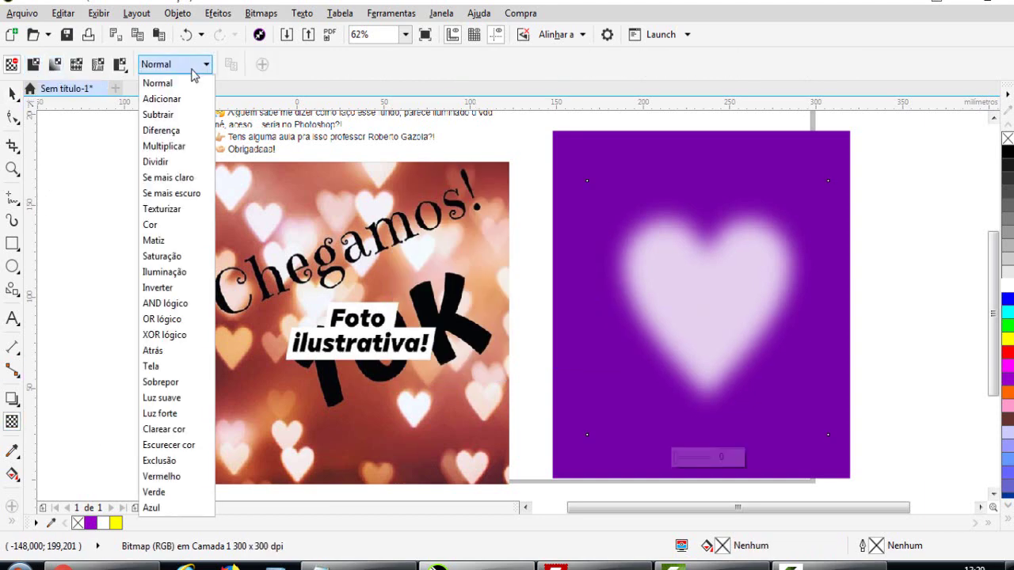
left_click(162, 98)
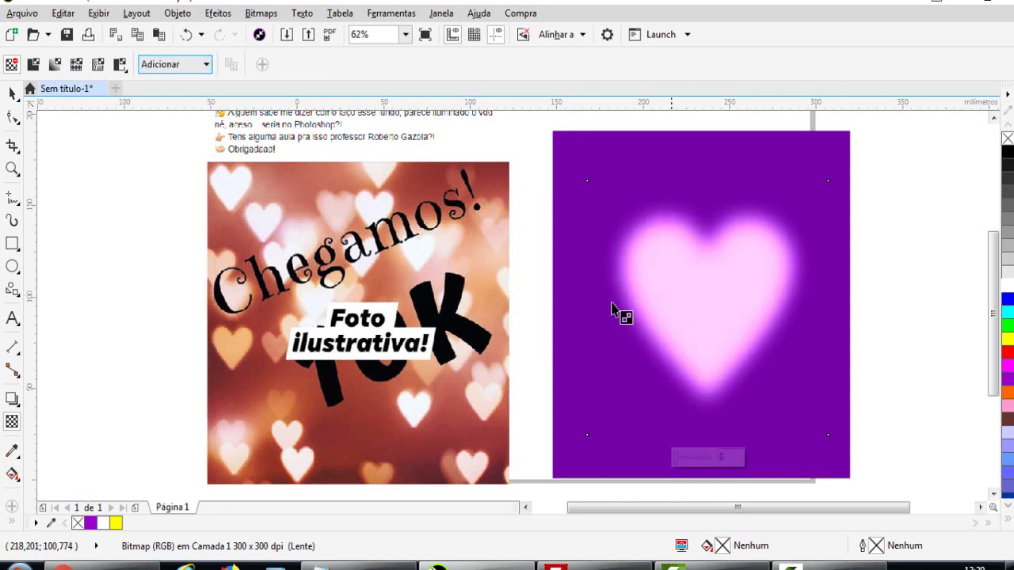
left_click(34, 65)
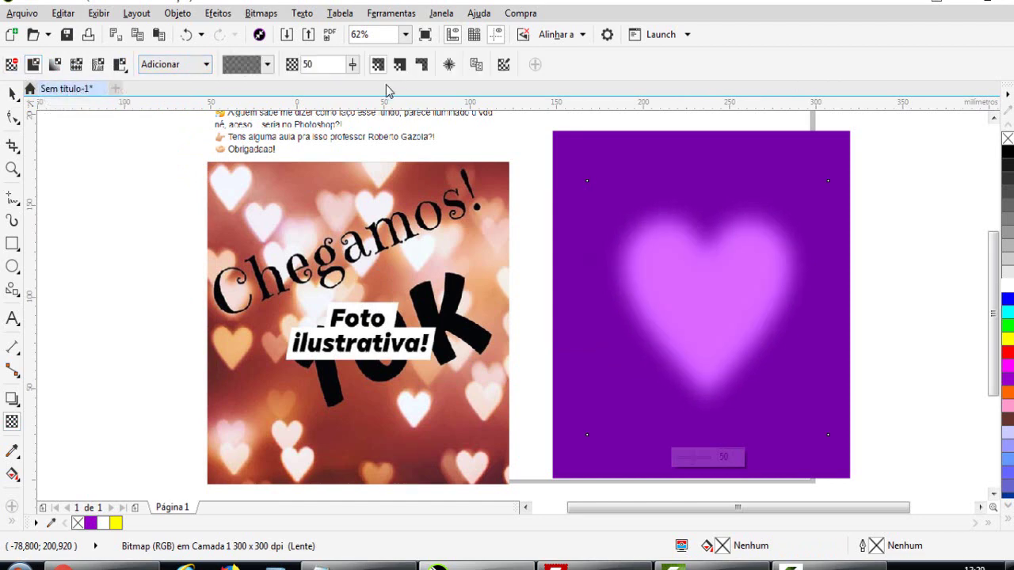
left_click_drag(354, 66, 370, 86)
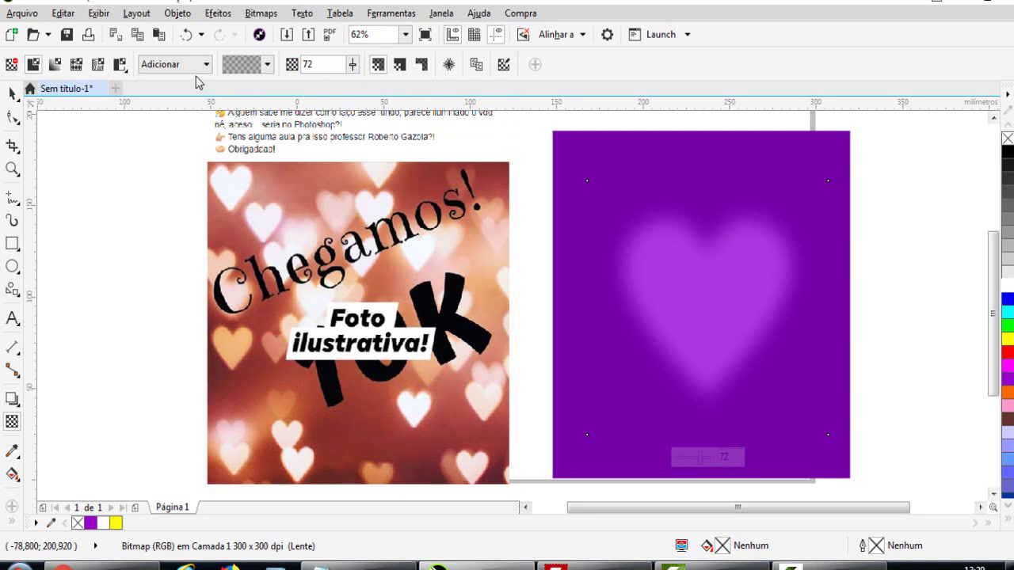
left_click(12, 94)
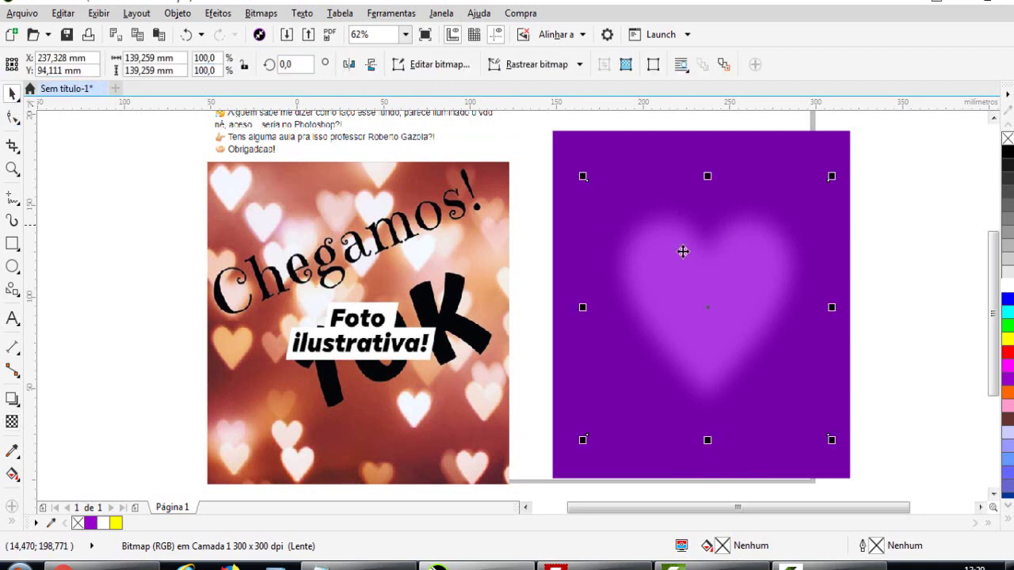
Duplicate the translucent bitmap heart on the purple rectangle and move the hearts so their overlaps brighten
left_click_drag(727, 289, 675, 362)
right_click(675, 361)
mouse_move(700, 315)
left_mouse_down()
mouse_move(790, 202)
mouse_move(691, 201)
mouse_move(647, 233)
left_mouse_up()
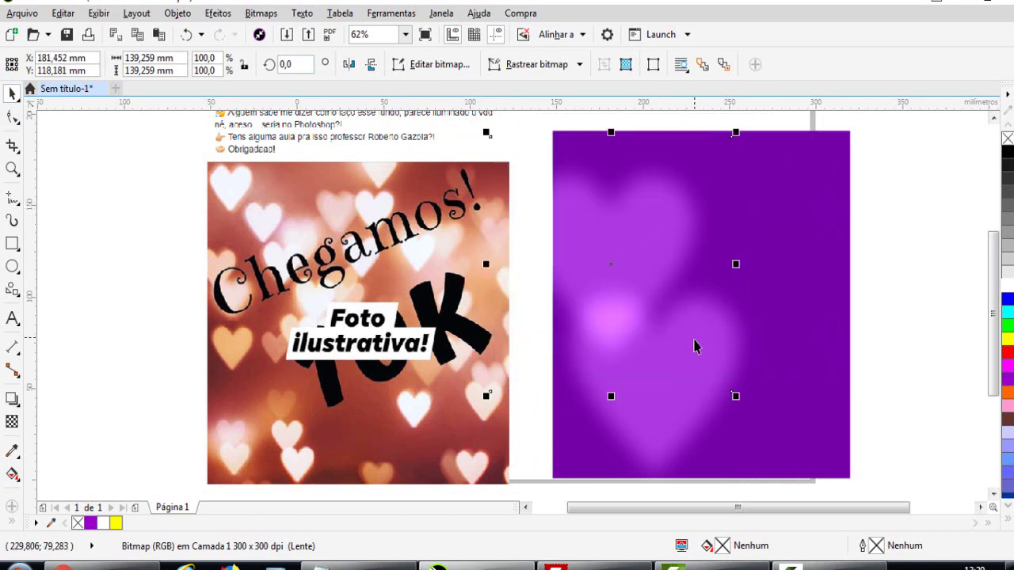
left_click_drag(693, 346, 738, 299)
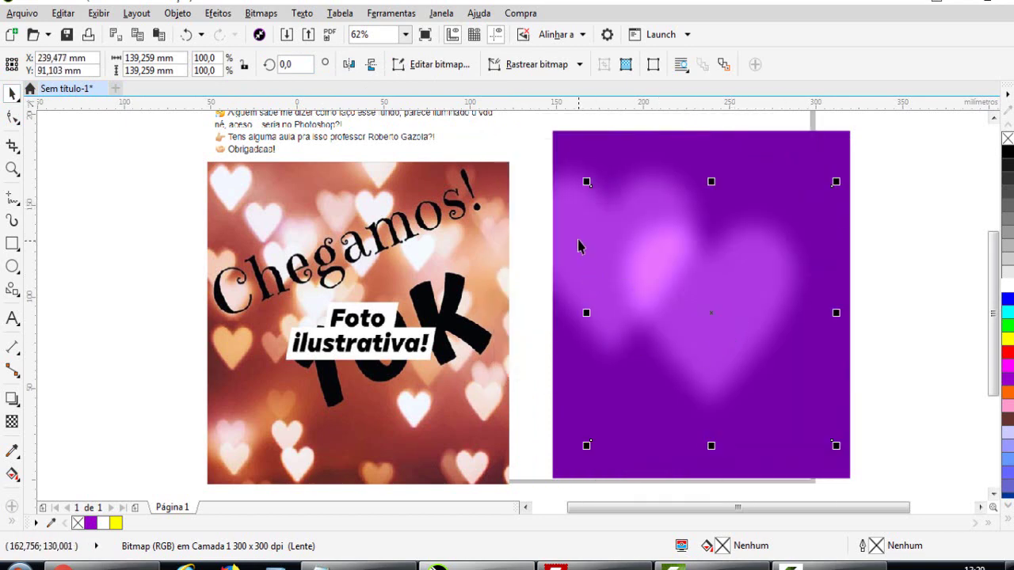
left_click_drag(578, 240, 626, 221)
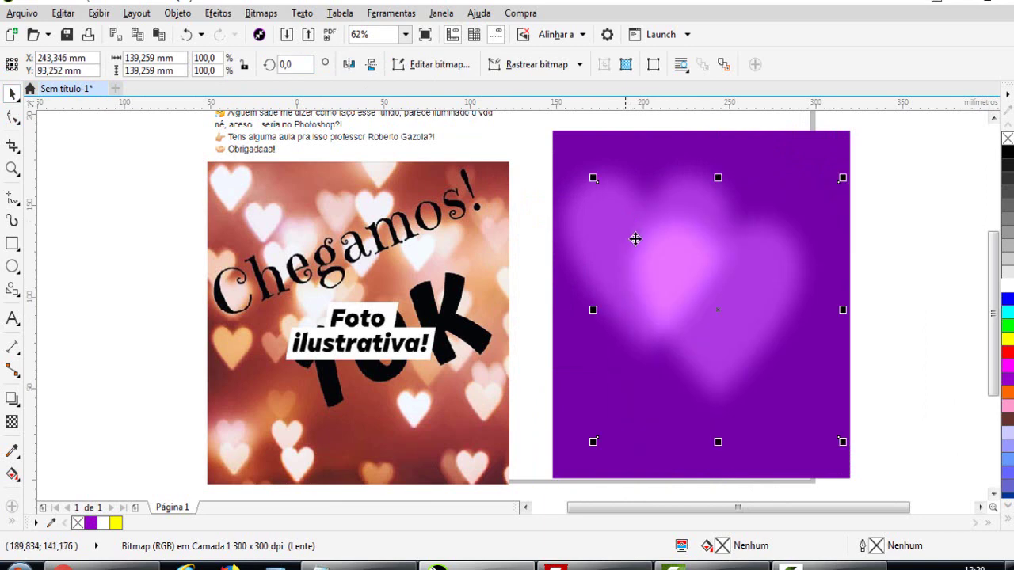
left_click_drag(765, 323, 678, 276)
Undo the bitmap heart's repositioning and duplication on the purple rectangle
key("ctrl+z")
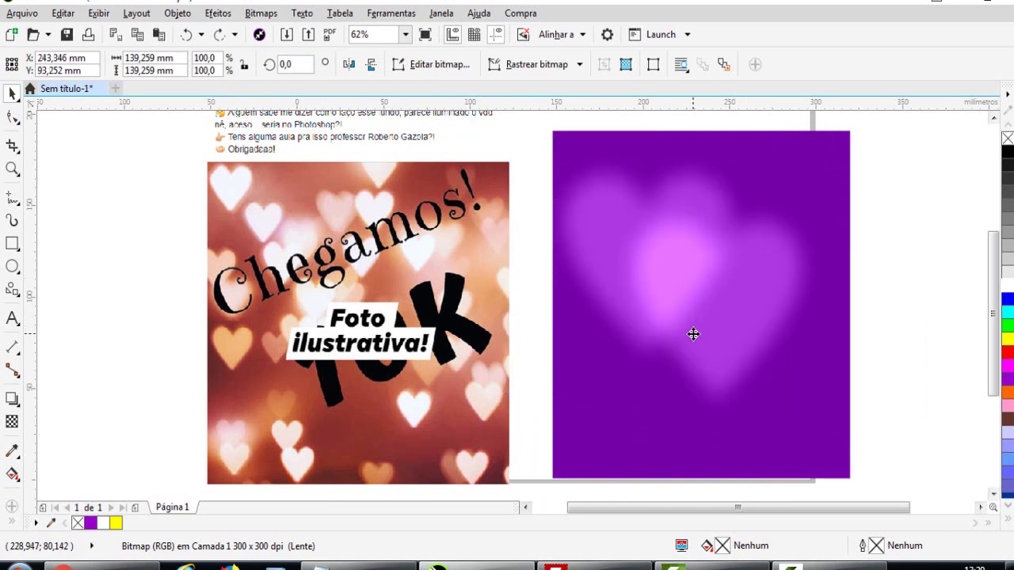
key("ctrl+z")
key("ctrl+z")
key("ctrl+z")
key("ctrl+z")
key("ctrl+z")
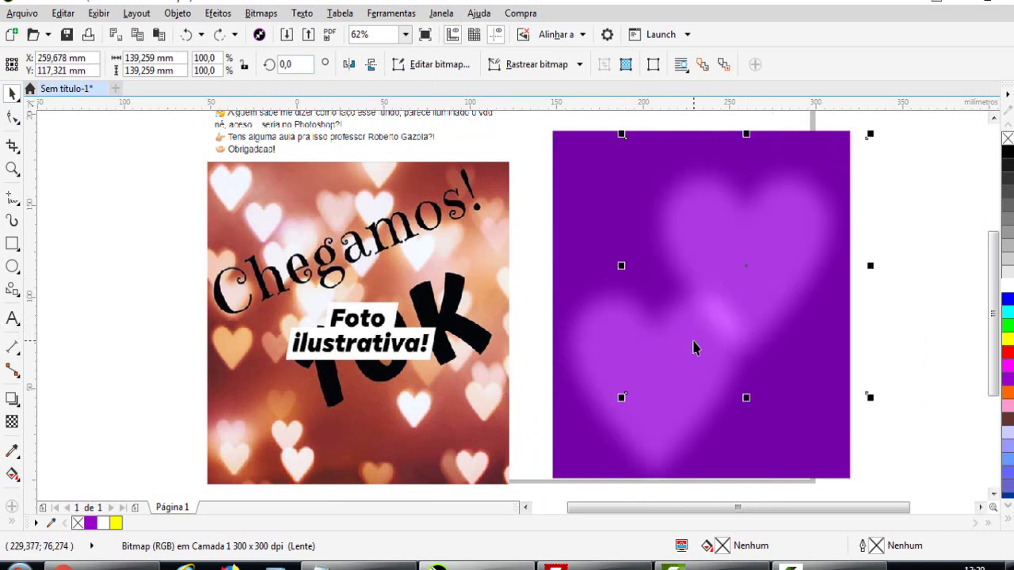
key("ctrl+z")
key("ctrl+z")
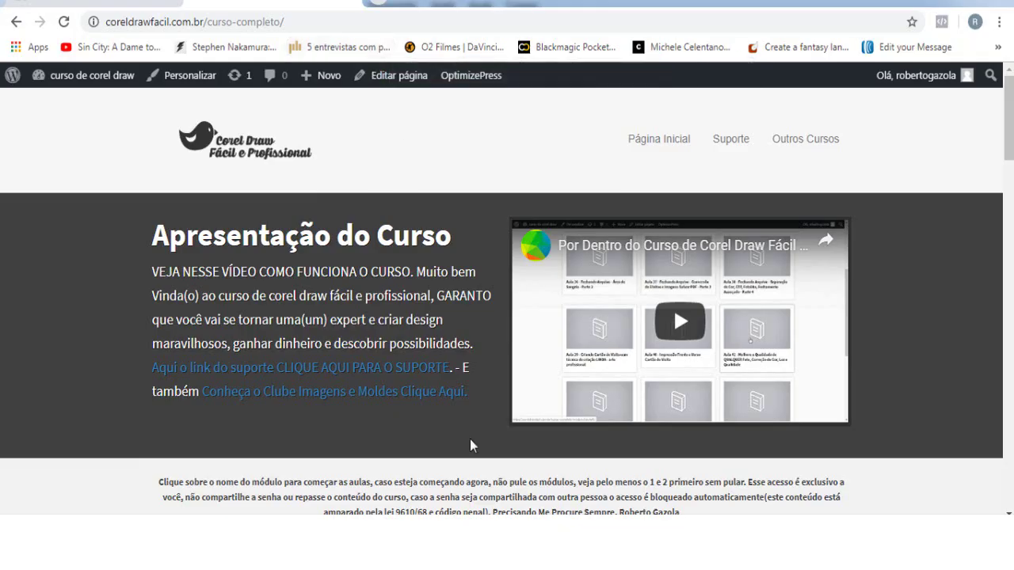
Switch to the browser and look through the module list on the Corel Draw course page
scroll(472, 436, "down", 15)
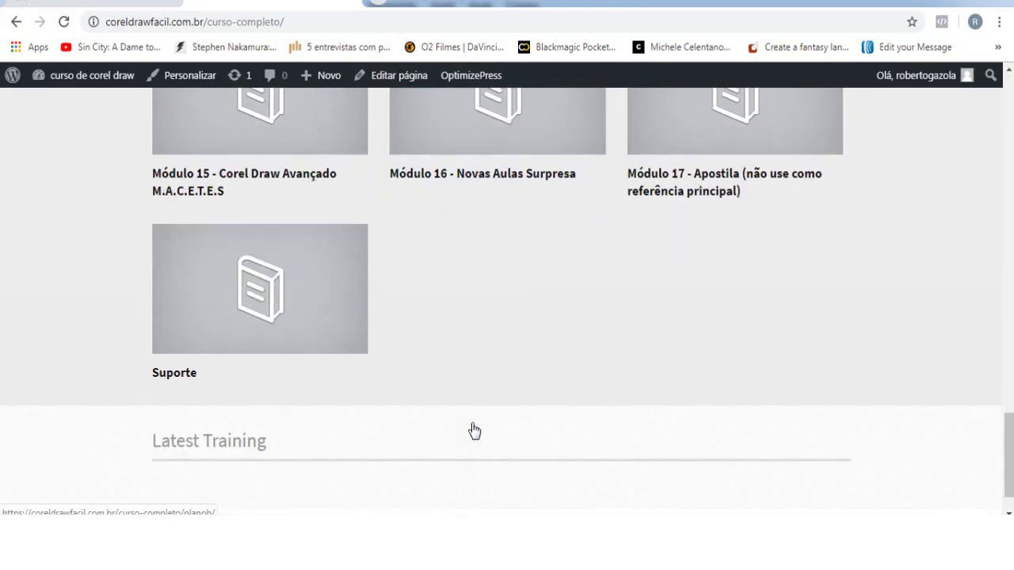
Open Aula 119 - Criando Imagens com Luz e Sombra, Logomarca e Trabalhos from Módulo 16 - Novas Aulas Surpresa
scroll(473, 430, "down", 1)
scroll(474, 430, "up", 4)
scroll(504, 445, "down", 1)
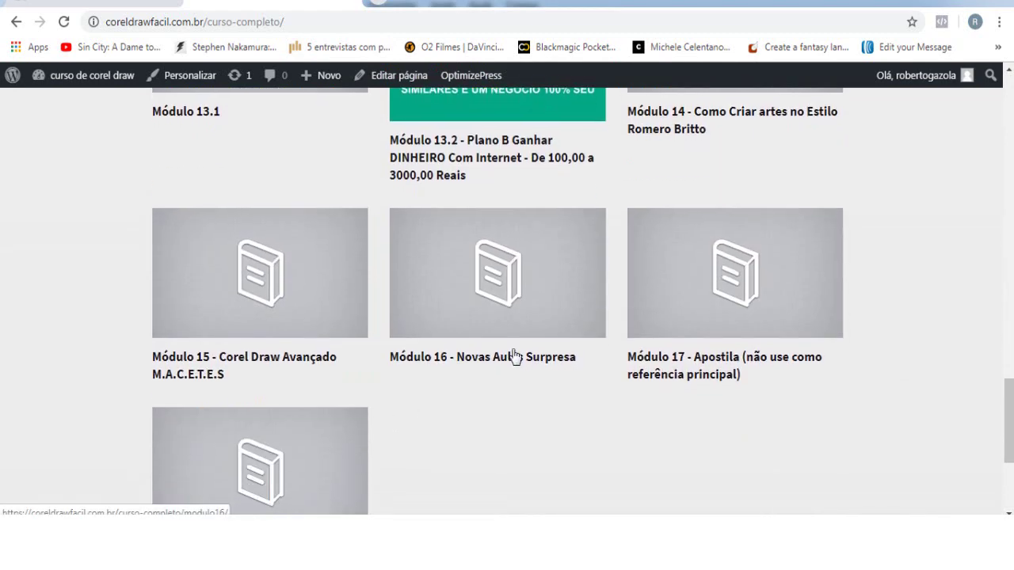
left_click(484, 291)
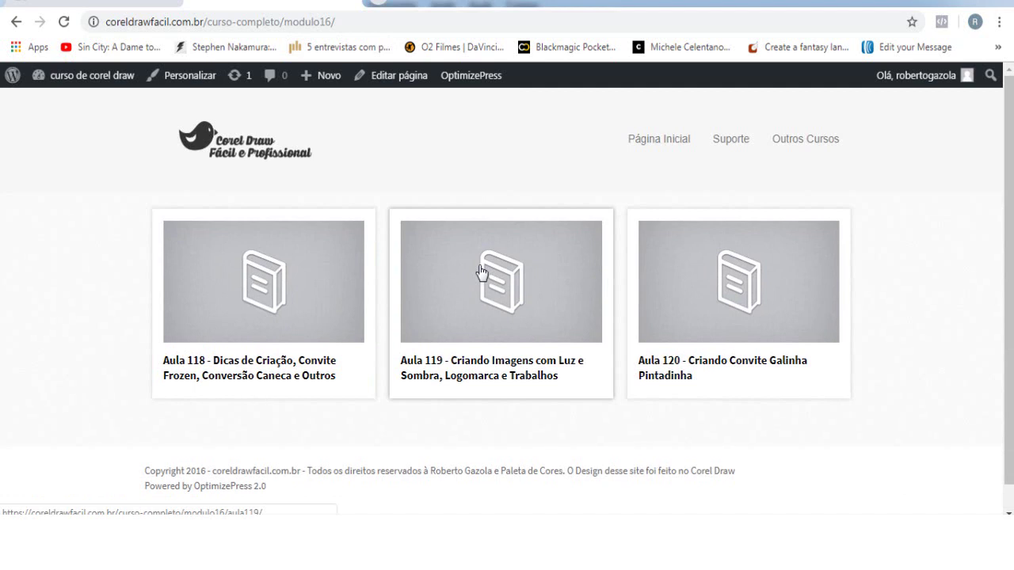
left_click(483, 303)
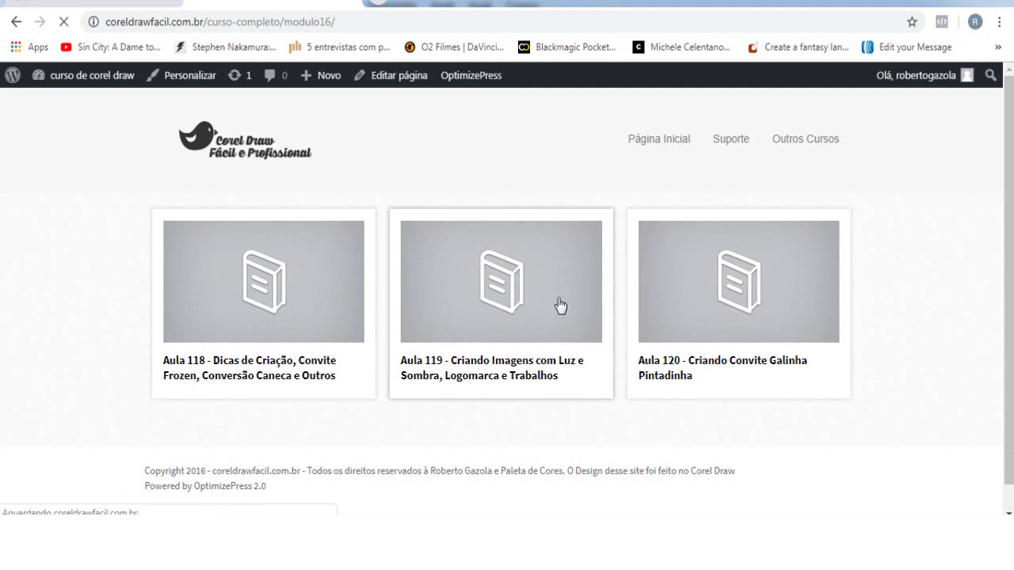
View the Aula 119 video's heart logo artwork in full screen and return to the lesson page
scroll(536, 365, "down", 1)
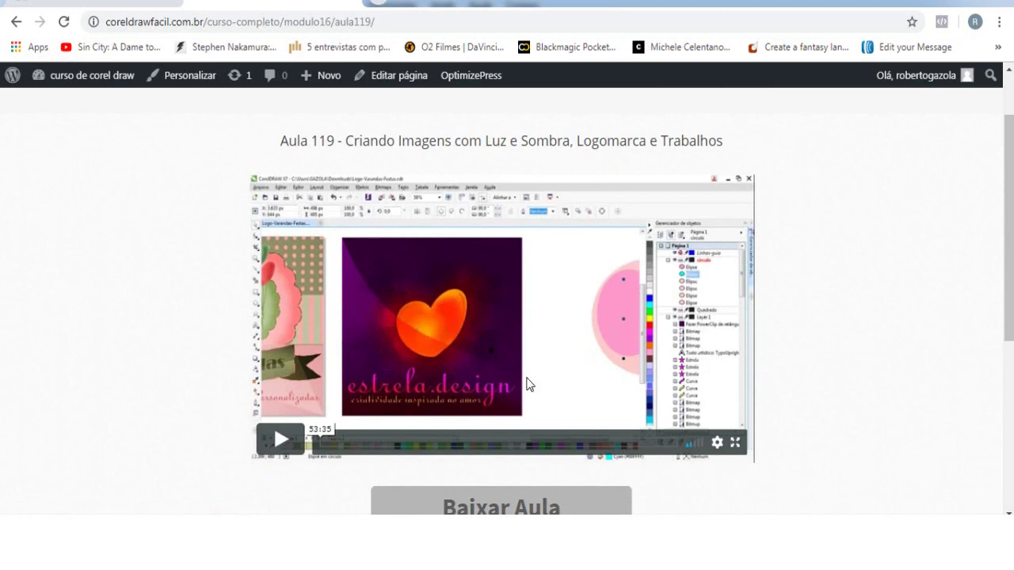
left_click(735, 444)
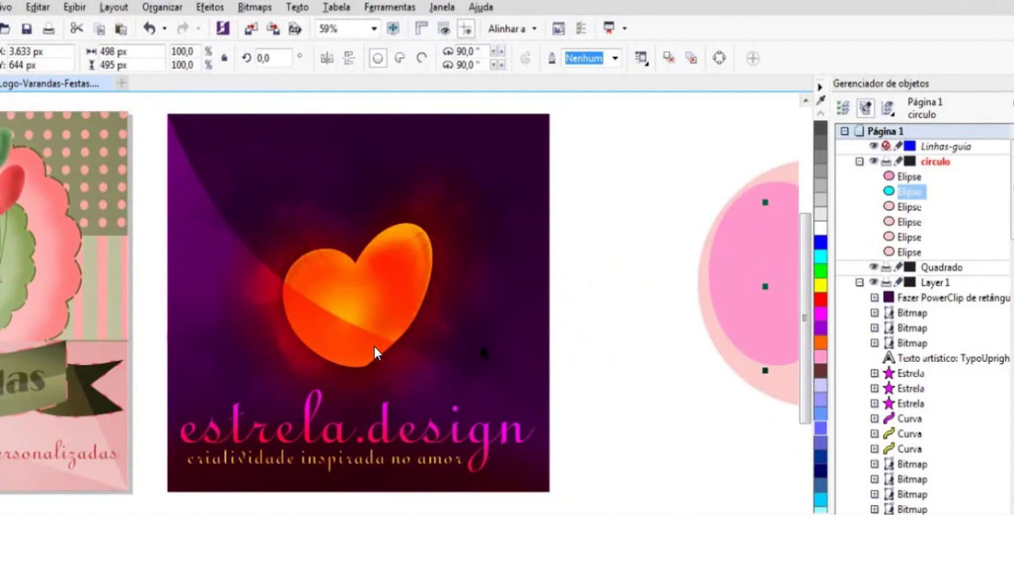
key("Escape")
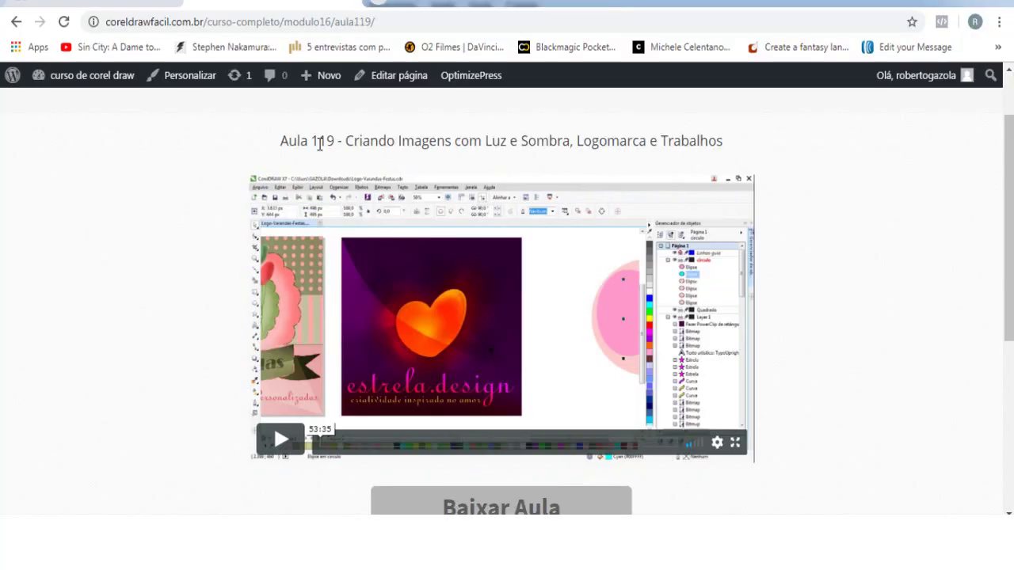